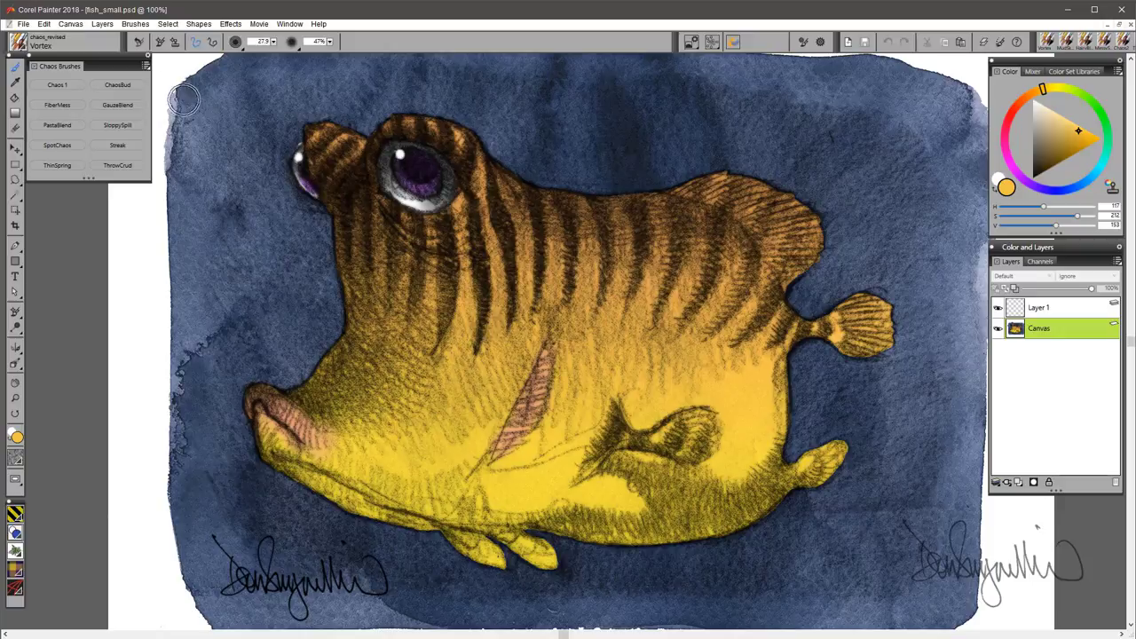
Choose the Chaos 1 brush with a muted green colour, activate Layer 1, and move the Chaos Brushes palette lower over the painting
{"action": "left_click", "coordinate": [57, 85]}
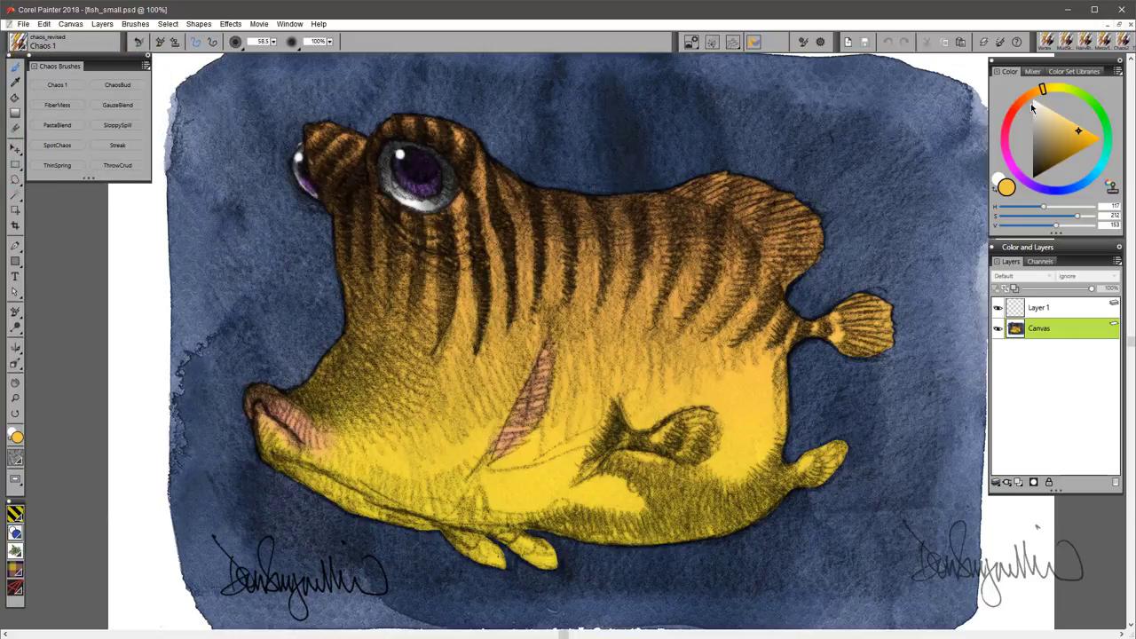
{"action": "left_click_drag", "start_coordinate": [1050, 90], "coordinate": [1080, 95]}
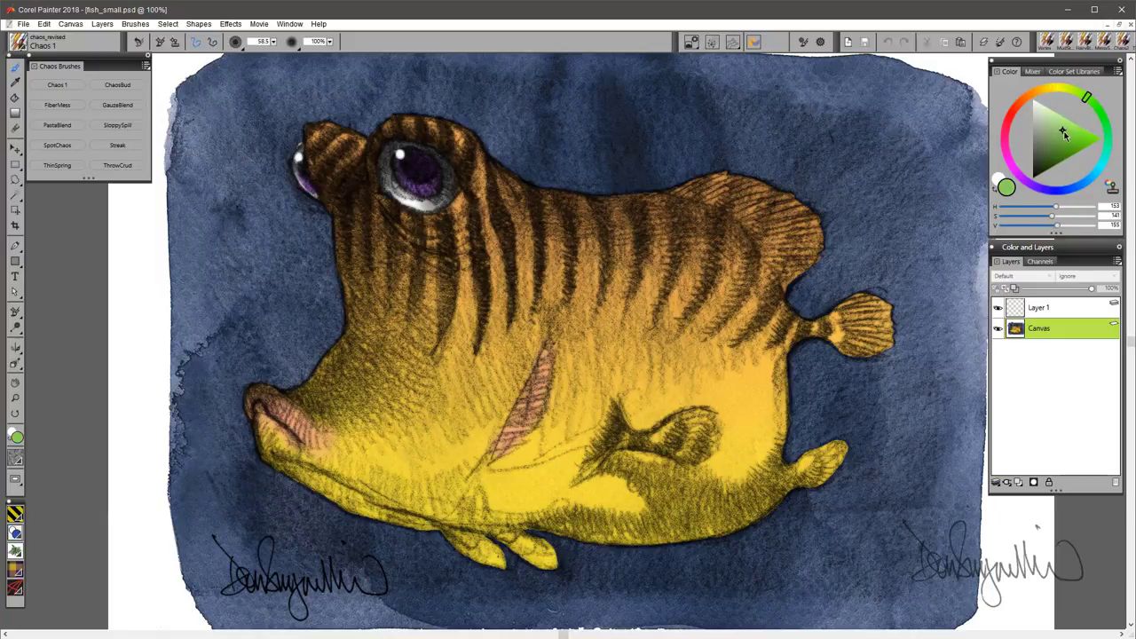
{"action": "left_click", "coordinate": [1038, 307]}
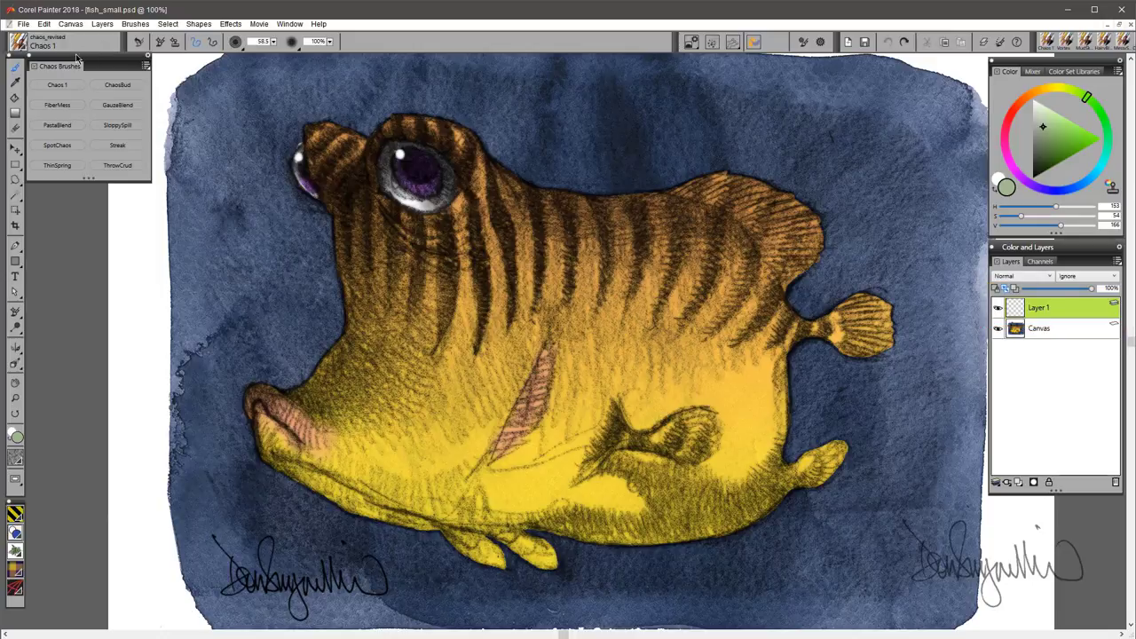
{"action": "mouse_move", "coordinate": [80, 62]}
{"action": "left_mouse_down"}
{"action": "mouse_move", "coordinate": [181, 86]}
{"action": "mouse_move", "coordinate": [129, 250]}
{"action": "mouse_move", "coordinate": [110, 217]}
{"action": "left_mouse_up"}
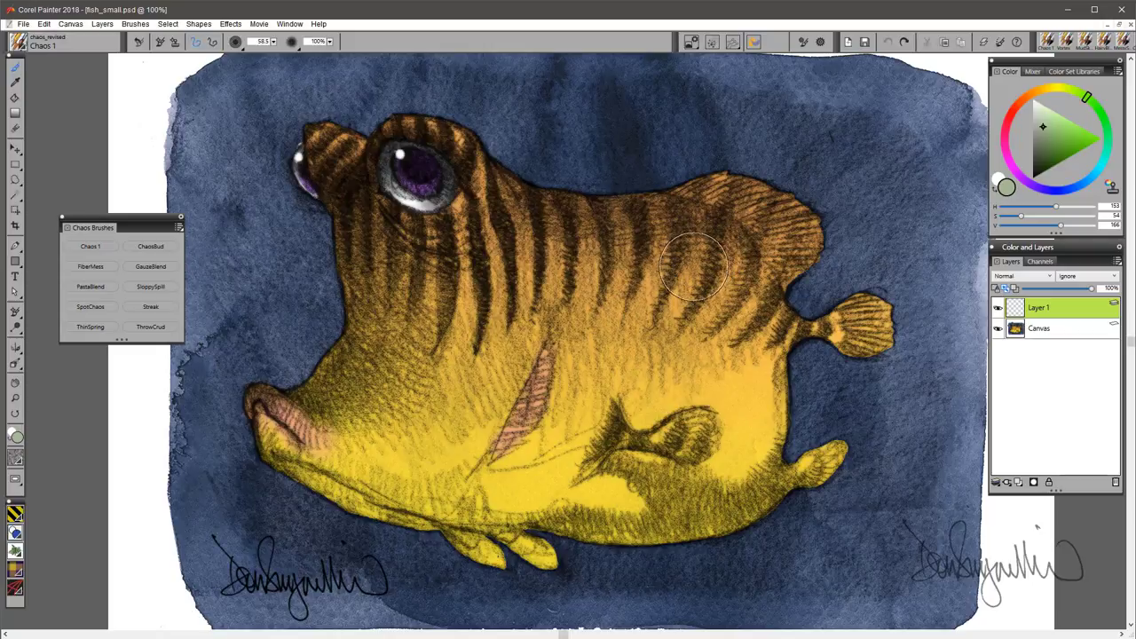
Scatter Chaos 1 speckles over the fish's tail, back and belly, sampling yellows from the fish's body between strokes
{"action": "left_click", "coordinate": [781, 333], "text": "alt"}
{"action": "mouse_move", "coordinate": [813, 304]}
{"action": "left_mouse_down"}
{"action": "mouse_move", "coordinate": [736, 329]}
{"action": "mouse_move", "coordinate": [769, 257]}
{"action": "mouse_move", "coordinate": [636, 204]}
{"action": "left_mouse_up"}
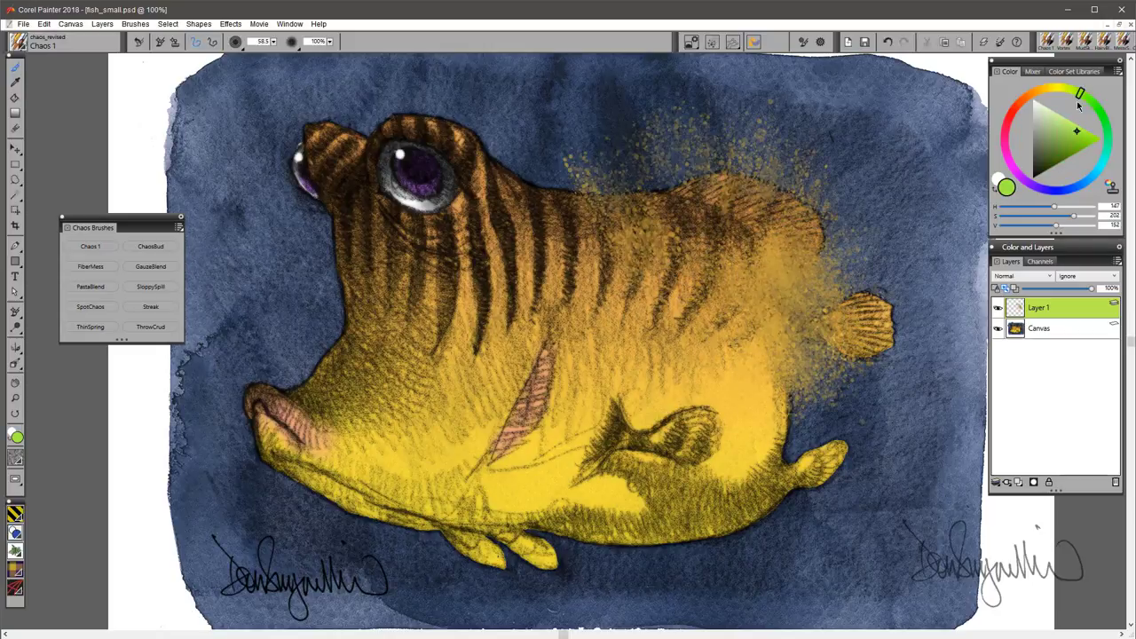
{"action": "mouse_move", "coordinate": [806, 204]}
{"action": "left_mouse_down"}
{"action": "mouse_move", "coordinate": [630, 210]}
{"action": "mouse_move", "coordinate": [352, 479]}
{"action": "mouse_move", "coordinate": [577, 526]}
{"action": "mouse_move", "coordinate": [727, 495]}
{"action": "mouse_move", "coordinate": [756, 417]}
{"action": "mouse_move", "coordinate": [763, 425]}
{"action": "mouse_move", "coordinate": [812, 352]}
{"action": "mouse_move", "coordinate": [762, 452]}
{"action": "mouse_move", "coordinate": [780, 432]}
{"action": "mouse_move", "coordinate": [796, 479]}
{"action": "mouse_move", "coordinate": [871, 450]}
{"action": "mouse_move", "coordinate": [825, 449]}
{"action": "mouse_move", "coordinate": [882, 401]}
{"action": "mouse_move", "coordinate": [896, 481]}
{"action": "mouse_move", "coordinate": [872, 353]}
{"action": "mouse_move", "coordinate": [677, 278]}
{"action": "mouse_move", "coordinate": [396, 326]}
{"action": "mouse_move", "coordinate": [826, 160]}
{"action": "mouse_move", "coordinate": [697, 231]}
{"action": "mouse_move", "coordinate": [453, 410]}
{"action": "mouse_move", "coordinate": [462, 371]}
{"action": "left_mouse_up"}
{"action": "left_click", "coordinate": [761, 458], "text": "alt"}
{"action": "left_click", "coordinate": [620, 490], "text": "alt"}
{"action": "mouse_move", "coordinate": [589, 457]}
{"action": "left_mouse_down"}
{"action": "mouse_move", "coordinate": [573, 503]}
{"action": "mouse_move", "coordinate": [306, 537]}
{"action": "mouse_move", "coordinate": [433, 350]}
{"action": "mouse_move", "coordinate": [840, 321]}
{"action": "mouse_move", "coordinate": [681, 410]}
{"action": "left_mouse_up"}
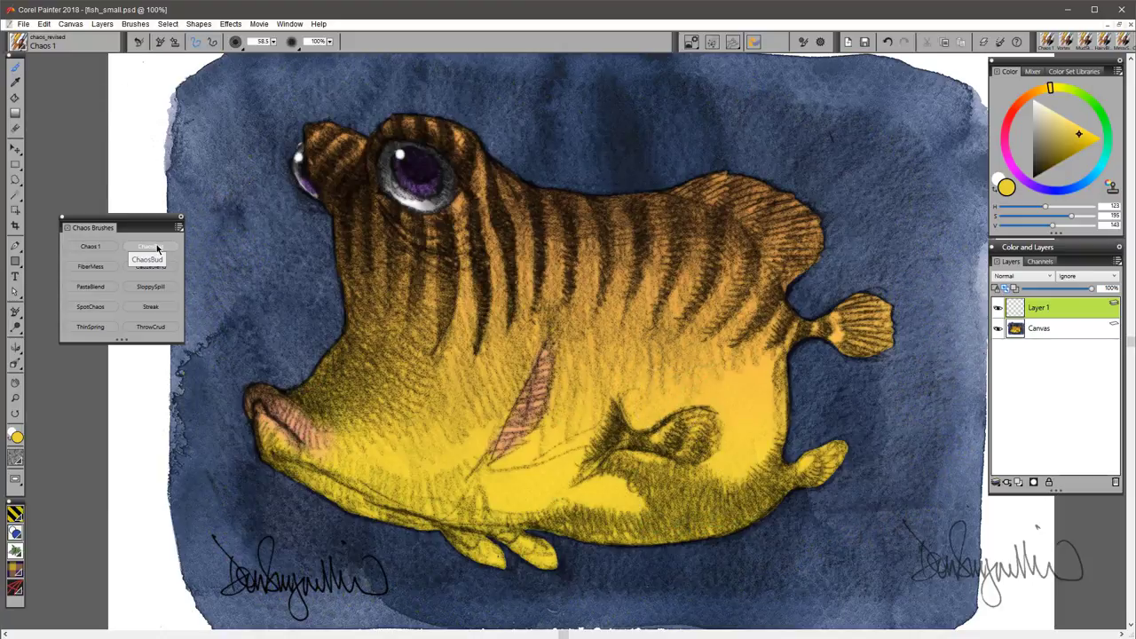
Paint wavy green ChaosBud strokes across the fish's head, back and belly on Layer 1
{"action": "left_click", "coordinate": [151, 247]}
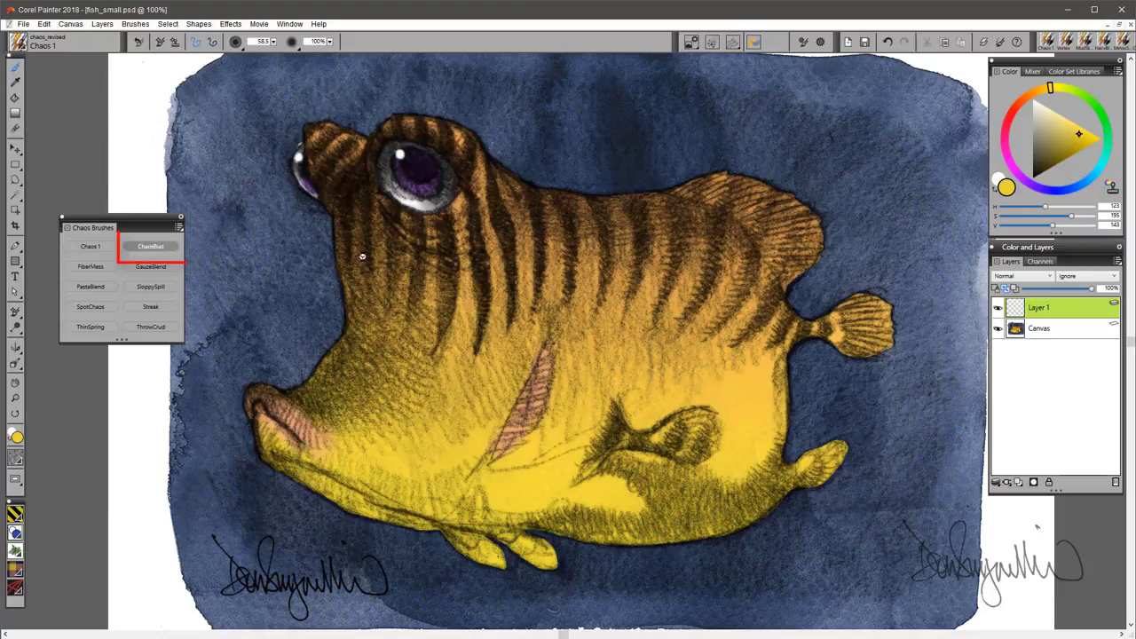
{"action": "left_click_drag", "start_coordinate": [1089, 105], "coordinate": [1079, 96]}
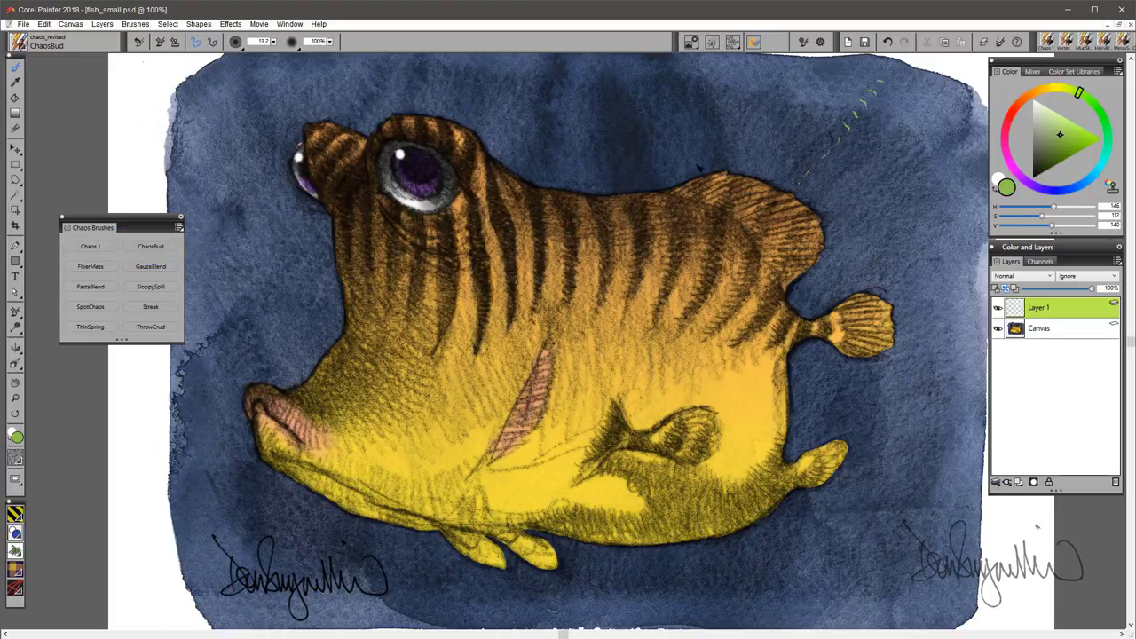
{"action": "left_click_drag", "start_coordinate": [700, 168], "coordinate": [444, 133]}
{"action": "mouse_move", "coordinate": [774, 289]}
{"action": "left_mouse_down"}
{"action": "mouse_move", "coordinate": [613, 236]}
{"action": "mouse_move", "coordinate": [410, 298]}
{"action": "left_mouse_up"}
{"action": "left_click_drag", "start_coordinate": [643, 253], "coordinate": [356, 275]}
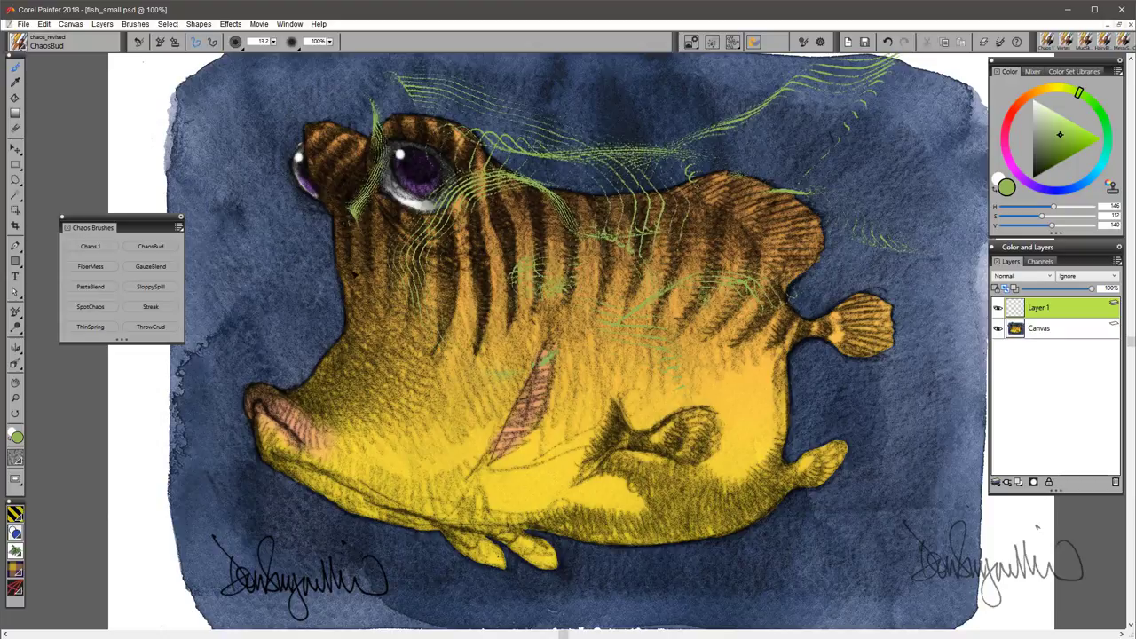
{"action": "mouse_move", "coordinate": [427, 266]}
{"action": "left_mouse_down"}
{"action": "mouse_move", "coordinate": [346, 400]}
{"action": "mouse_move", "coordinate": [529, 500]}
{"action": "left_mouse_up"}
{"action": "mouse_move", "coordinate": [770, 464]}
{"action": "left_mouse_down"}
{"action": "mouse_move", "coordinate": [764, 374]}
{"action": "mouse_move", "coordinate": [554, 368]}
{"action": "mouse_move", "coordinate": [513, 382]}
{"action": "left_mouse_up"}
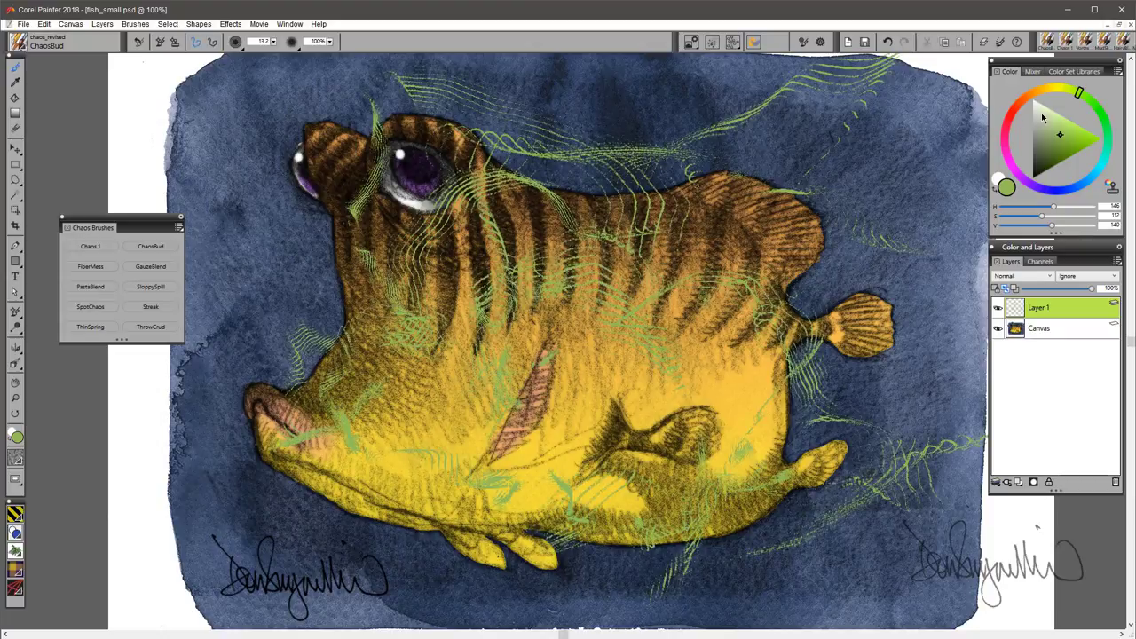
Add white and orange ChaosBud strokes over the fish and the blue background around it
{"action": "mouse_move", "coordinate": [831, 267]}
{"action": "left_mouse_down"}
{"action": "mouse_move", "coordinate": [870, 124]}
{"action": "mouse_move", "coordinate": [639, 444]}
{"action": "mouse_move", "coordinate": [355, 266]}
{"action": "mouse_move", "coordinate": [306, 312]}
{"action": "mouse_move", "coordinate": [266, 391]}
{"action": "mouse_move", "coordinate": [408, 266]}
{"action": "mouse_move", "coordinate": [691, 390]}
{"action": "left_mouse_up"}
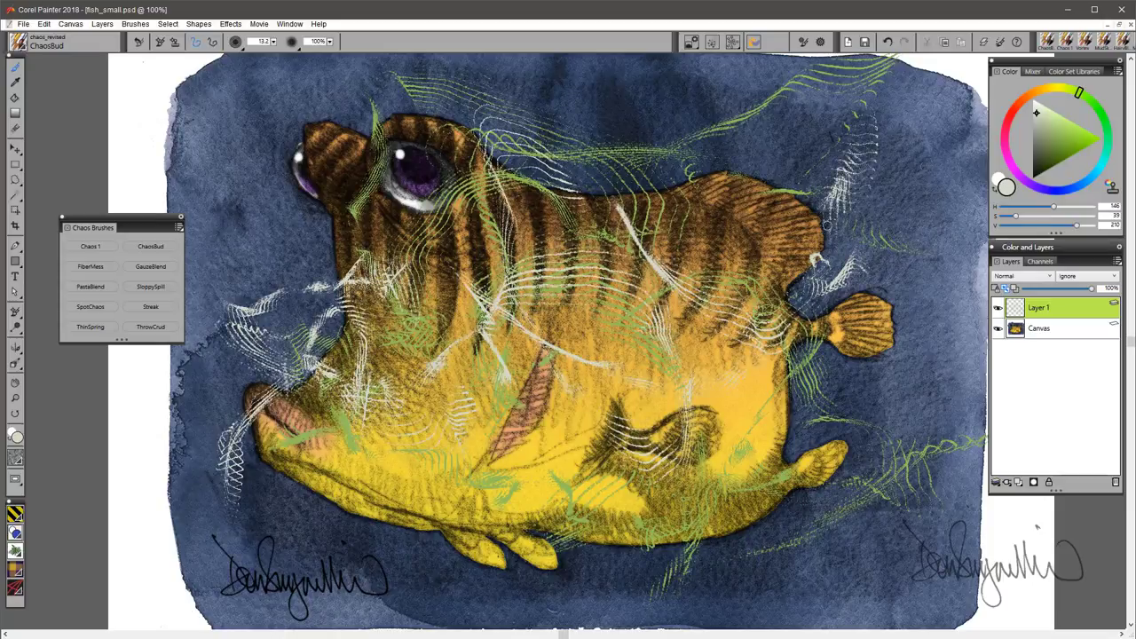
{"action": "left_click", "coordinate": [1022, 98]}
{"action": "mouse_move", "coordinate": [765, 285]}
{"action": "left_mouse_down"}
{"action": "mouse_move", "coordinate": [664, 326]}
{"action": "mouse_move", "coordinate": [719, 217]}
{"action": "left_mouse_up"}
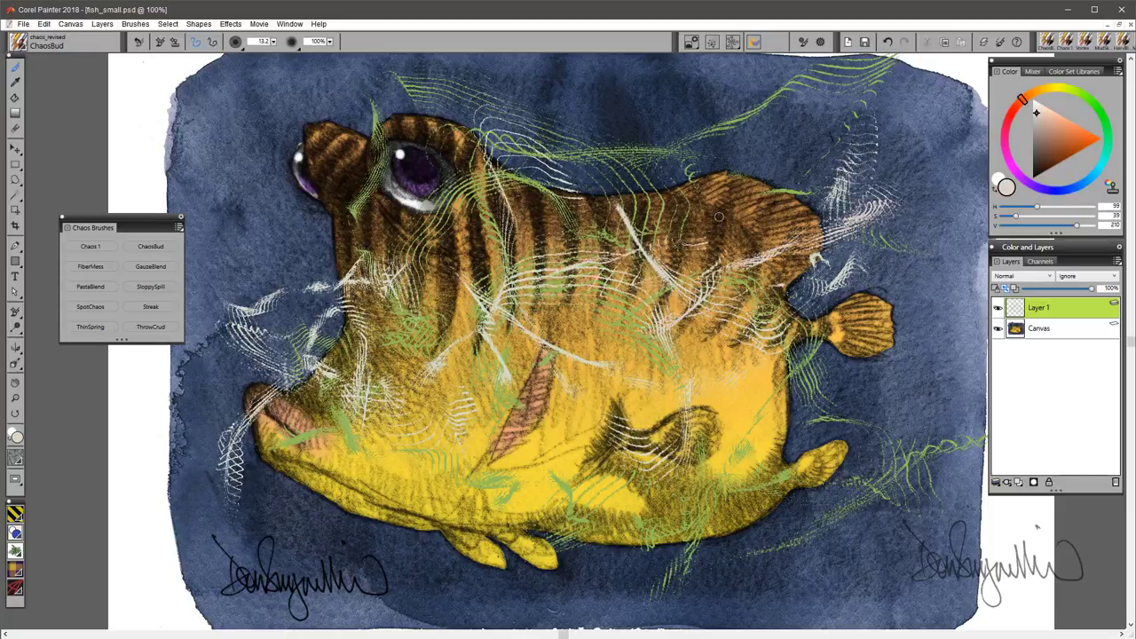
{"action": "mouse_move", "coordinate": [850, 275]}
{"action": "left_mouse_down"}
{"action": "mouse_move", "coordinate": [573, 426]}
{"action": "mouse_move", "coordinate": [266, 381]}
{"action": "mouse_move", "coordinate": [311, 204]}
{"action": "mouse_move", "coordinate": [839, 177]}
{"action": "mouse_move", "coordinate": [813, 399]}
{"action": "mouse_move", "coordinate": [399, 461]}
{"action": "mouse_move", "coordinate": [271, 168]}
{"action": "mouse_move", "coordinate": [330, 271]}
{"action": "left_mouse_up"}
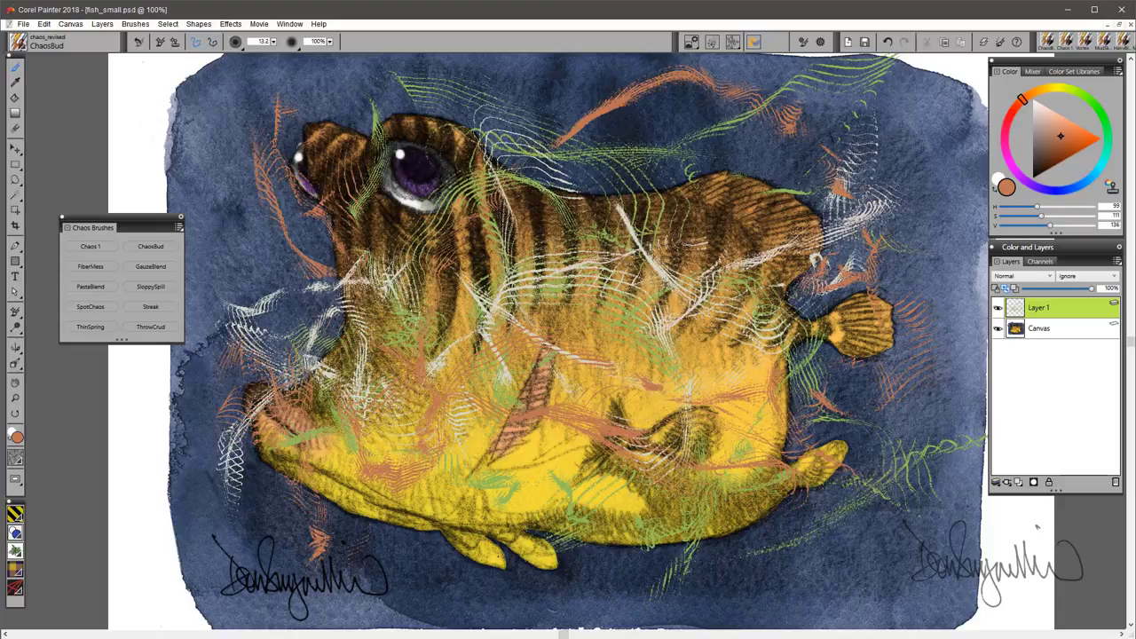
Sample dark purple from the fish's large eye and add ChaosBud strokes around its head and upper body
{"action": "left_click", "coordinate": [415, 184], "text": "alt"}
{"action": "mouse_move", "coordinate": [433, 209]}
{"action": "left_mouse_down"}
{"action": "mouse_move", "coordinate": [451, 306]}
{"action": "mouse_move", "coordinate": [330, 275]}
{"action": "left_mouse_up"}
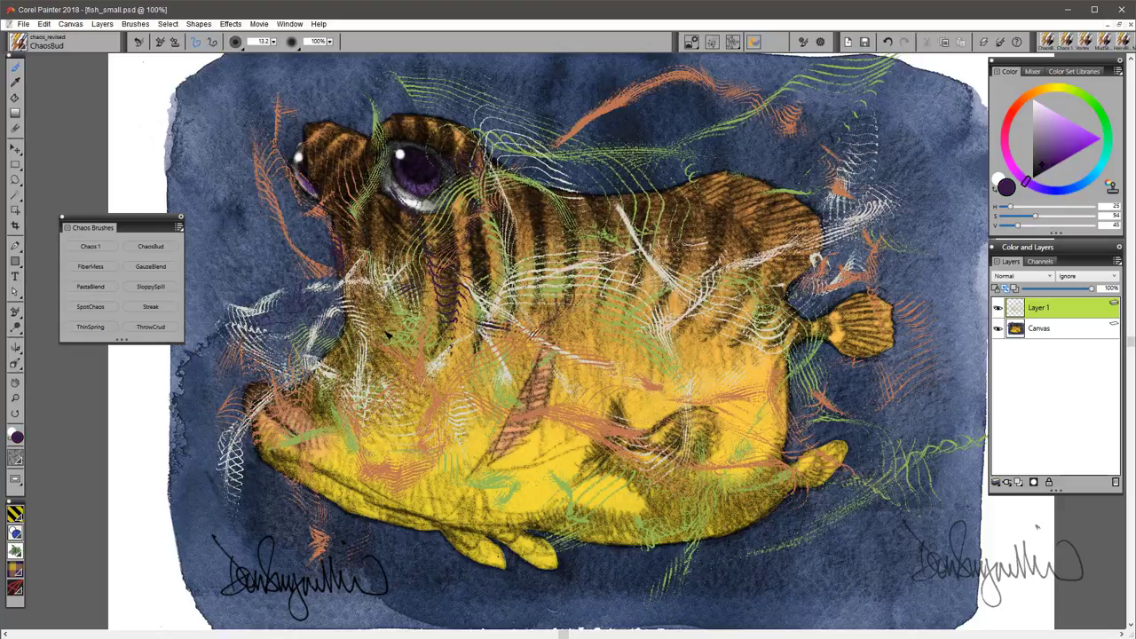
{"action": "left_click_drag", "start_coordinate": [417, 315], "coordinate": [609, 291]}
{"action": "left_click_drag", "start_coordinate": [466, 169], "coordinate": [310, 115]}
{"action": "mouse_move", "coordinate": [502, 226]}
{"action": "left_mouse_down"}
{"action": "mouse_move", "coordinate": [874, 332]}
{"action": "mouse_move", "coordinate": [529, 418]}
{"action": "left_mouse_up"}
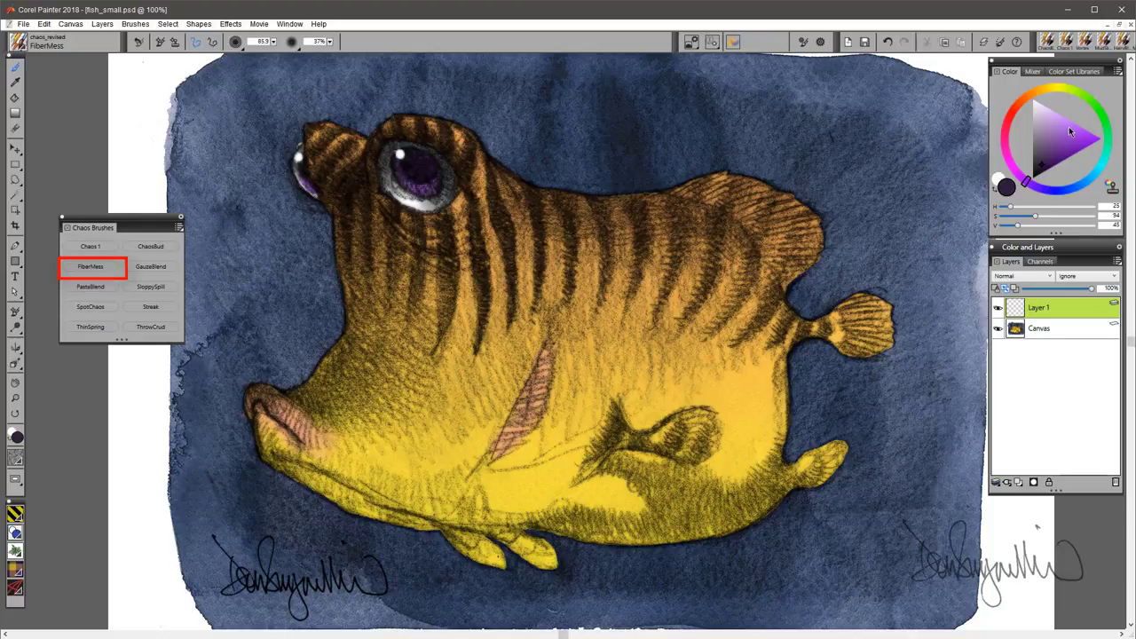
Cover the fish's head and back with purple FiberMess haze, and its lower body with dark olive sampled from the side fin
{"action": "mouse_move", "coordinate": [806, 233]}
{"action": "left_mouse_down"}
{"action": "mouse_move", "coordinate": [332, 134]}
{"action": "mouse_move", "coordinate": [368, 303]}
{"action": "mouse_move", "coordinate": [382, 383]}
{"action": "left_mouse_up"}
{"action": "left_click", "coordinate": [623, 447], "text": "alt"}
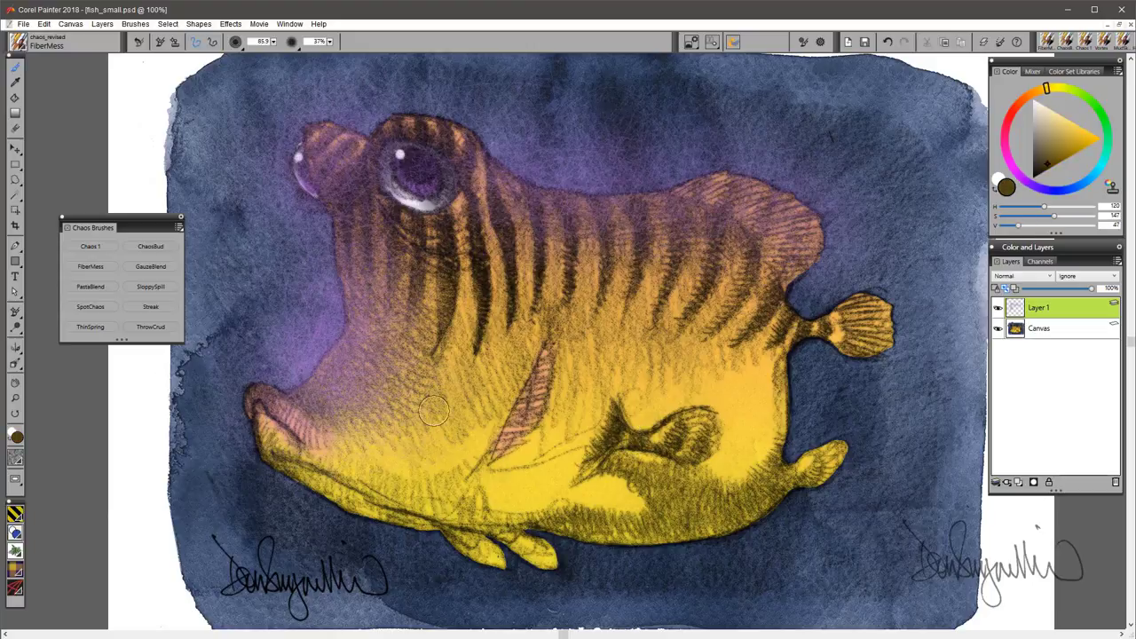
{"action": "mouse_move", "coordinate": [274, 432]}
{"action": "left_mouse_down"}
{"action": "mouse_move", "coordinate": [347, 389]}
{"action": "mouse_move", "coordinate": [435, 461]}
{"action": "mouse_move", "coordinate": [657, 479]}
{"action": "mouse_move", "coordinate": [728, 404]}
{"action": "left_mouse_up"}
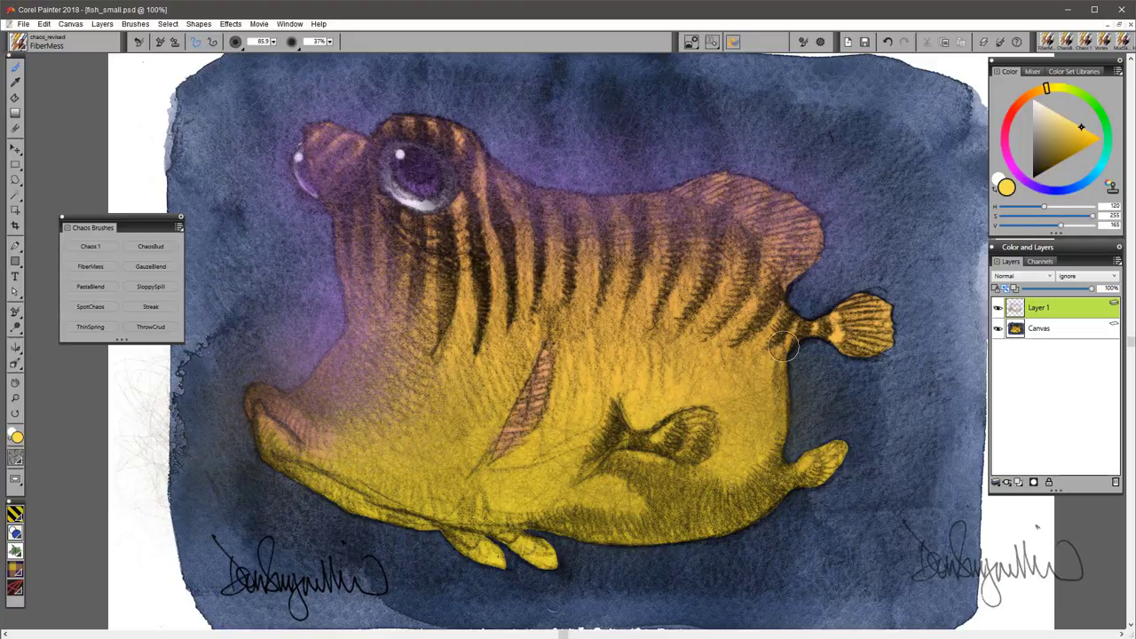
Spread bright yellow FiberMess haze over the fish's back, mouth and belly, and clear Layer 1
{"action": "mouse_move", "coordinate": [783, 348]}
{"action": "left_mouse_down"}
{"action": "mouse_move", "coordinate": [741, 360]}
{"action": "mouse_move", "coordinate": [754, 257]}
{"action": "mouse_move", "coordinate": [391, 213]}
{"action": "mouse_move", "coordinate": [506, 361]}
{"action": "mouse_move", "coordinate": [679, 425]}
{"action": "mouse_move", "coordinate": [471, 205]}
{"action": "mouse_move", "coordinate": [610, 191]}
{"action": "mouse_move", "coordinate": [901, 257]}
{"action": "mouse_move", "coordinate": [840, 421]}
{"action": "mouse_move", "coordinate": [452, 325]}
{"action": "mouse_move", "coordinate": [479, 226]}
{"action": "left_mouse_up"}
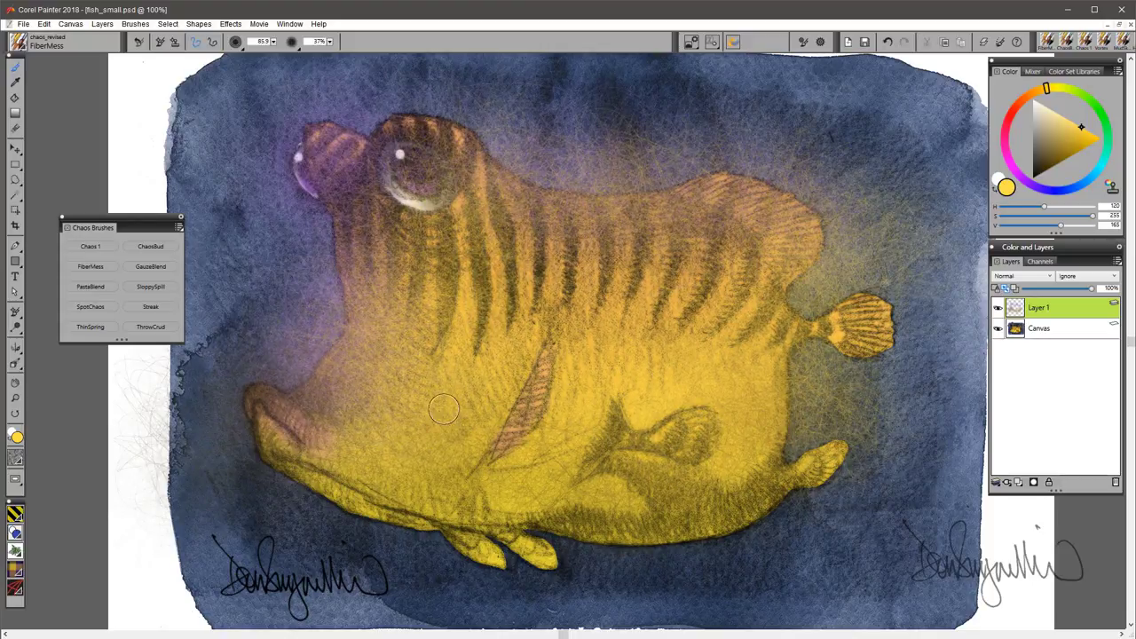
{"action": "mouse_move", "coordinate": [296, 402]}
{"action": "left_mouse_down"}
{"action": "mouse_move", "coordinate": [367, 508]}
{"action": "mouse_move", "coordinate": [356, 449]}
{"action": "left_mouse_up"}
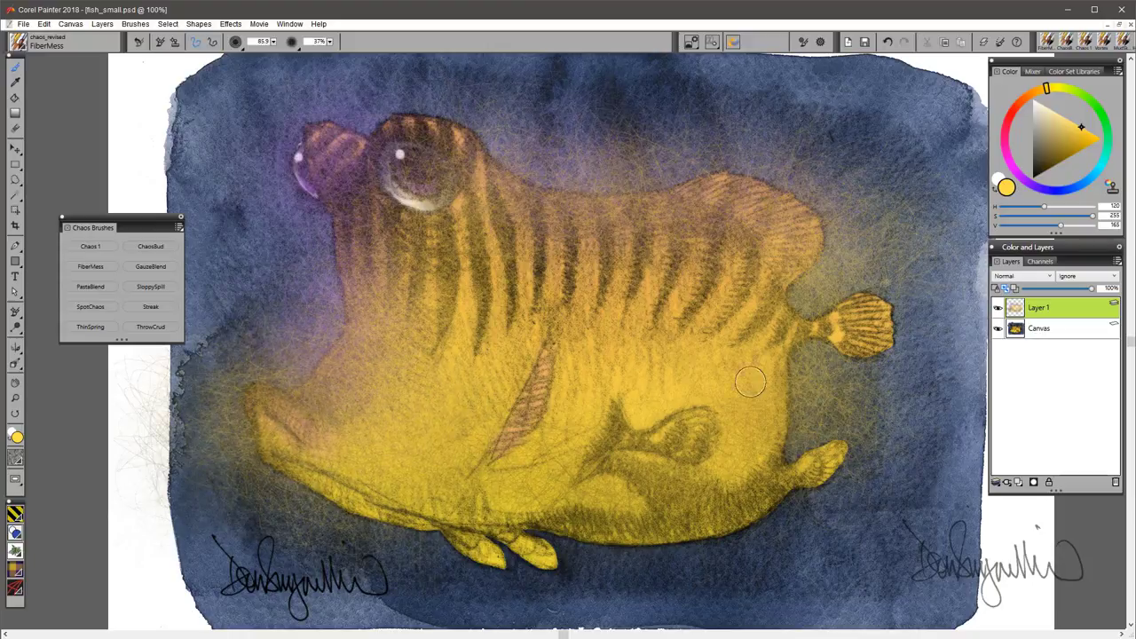
{"action": "mouse_move", "coordinate": [685, 349]}
{"action": "left_mouse_down"}
{"action": "mouse_move", "coordinate": [568, 248]}
{"action": "mouse_move", "coordinate": [683, 230]}
{"action": "mouse_move", "coordinate": [849, 177]}
{"action": "mouse_move", "coordinate": [802, 182]}
{"action": "mouse_move", "coordinate": [602, 320]}
{"action": "left_mouse_up"}
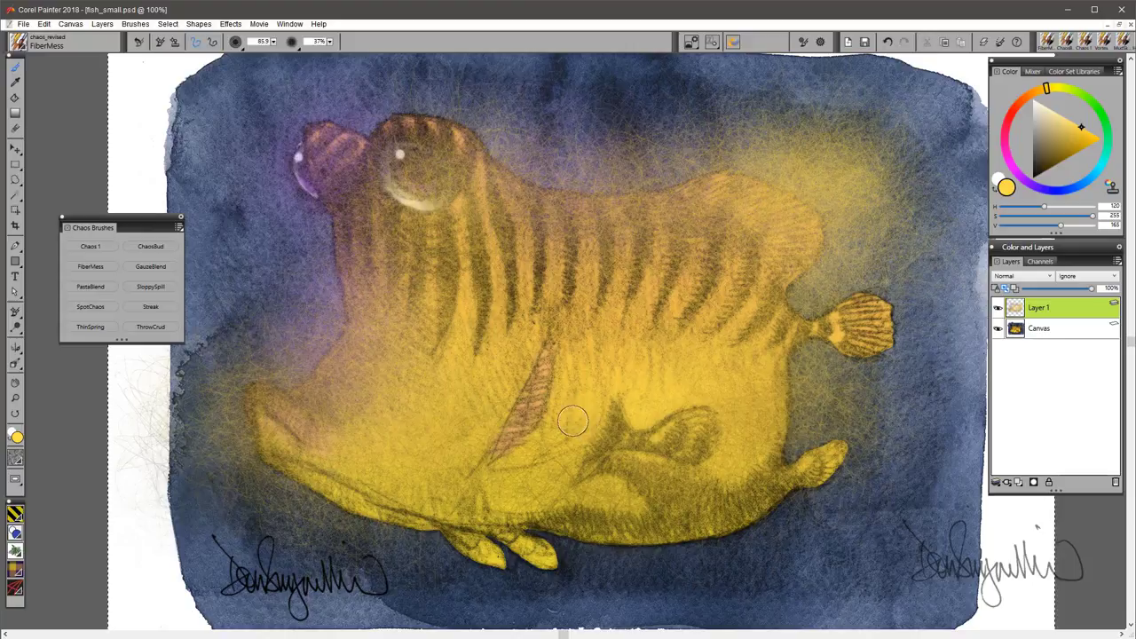
{"action": "key", "text": "Delete"}
{"action": "key", "text": "ctrl+d"}
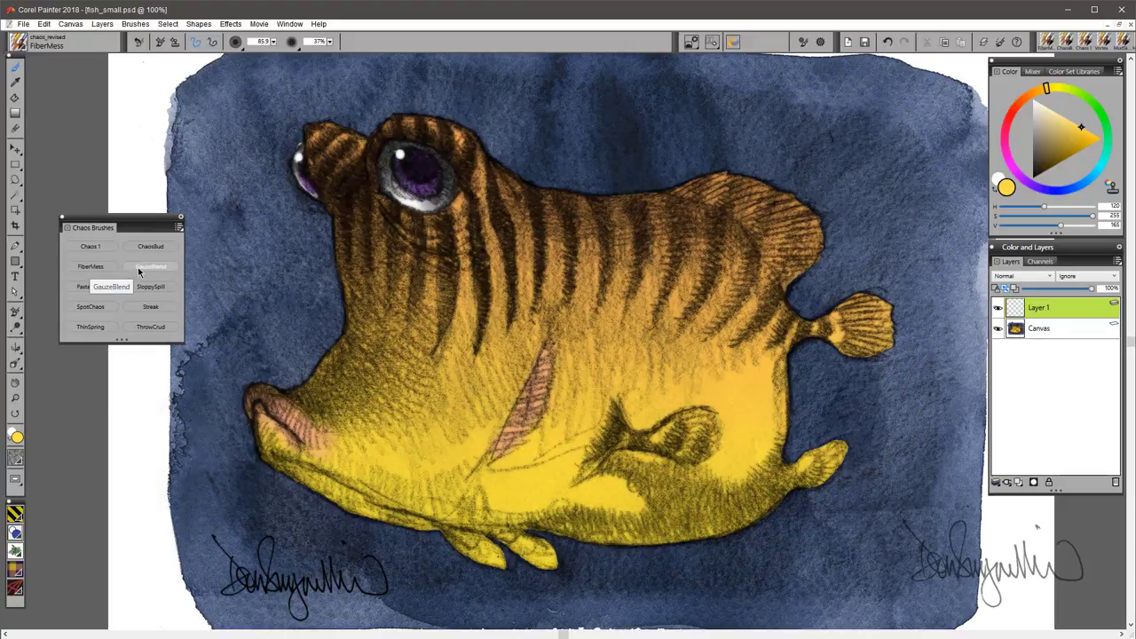
Paint GauzeBlend webs over the fish in yellow-green and dark orange, and clear Layer 1
{"action": "left_click", "coordinate": [142, 267]}
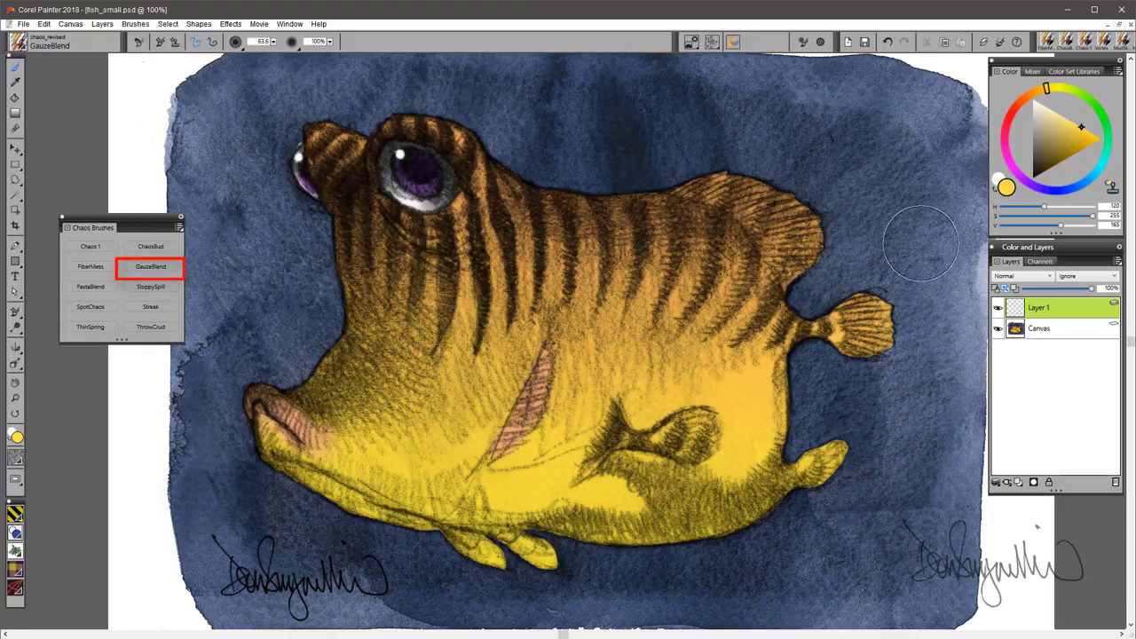
{"action": "mouse_move", "coordinate": [806, 298]}
{"action": "left_mouse_down"}
{"action": "mouse_move", "coordinate": [769, 242]}
{"action": "mouse_move", "coordinate": [649, 147]}
{"action": "mouse_move", "coordinate": [464, 117]}
{"action": "mouse_move", "coordinate": [284, 156]}
{"action": "mouse_move", "coordinate": [258, 280]}
{"action": "mouse_move", "coordinate": [458, 177]}
{"action": "mouse_move", "coordinate": [550, 297]}
{"action": "left_mouse_up"}
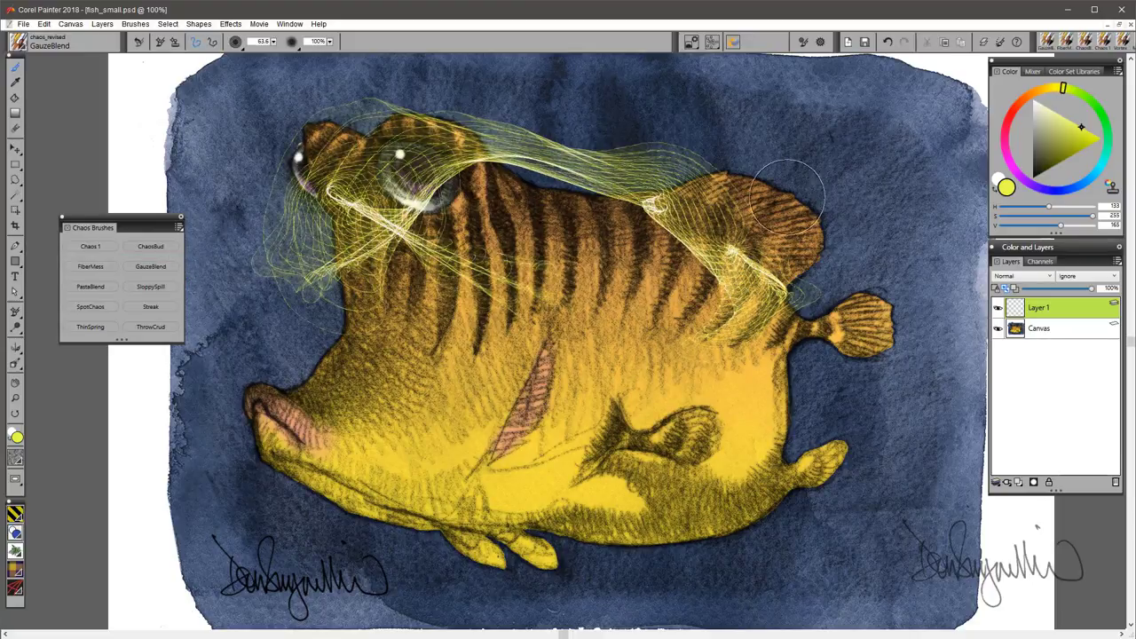
{"action": "left_click", "coordinate": [1025, 103]}
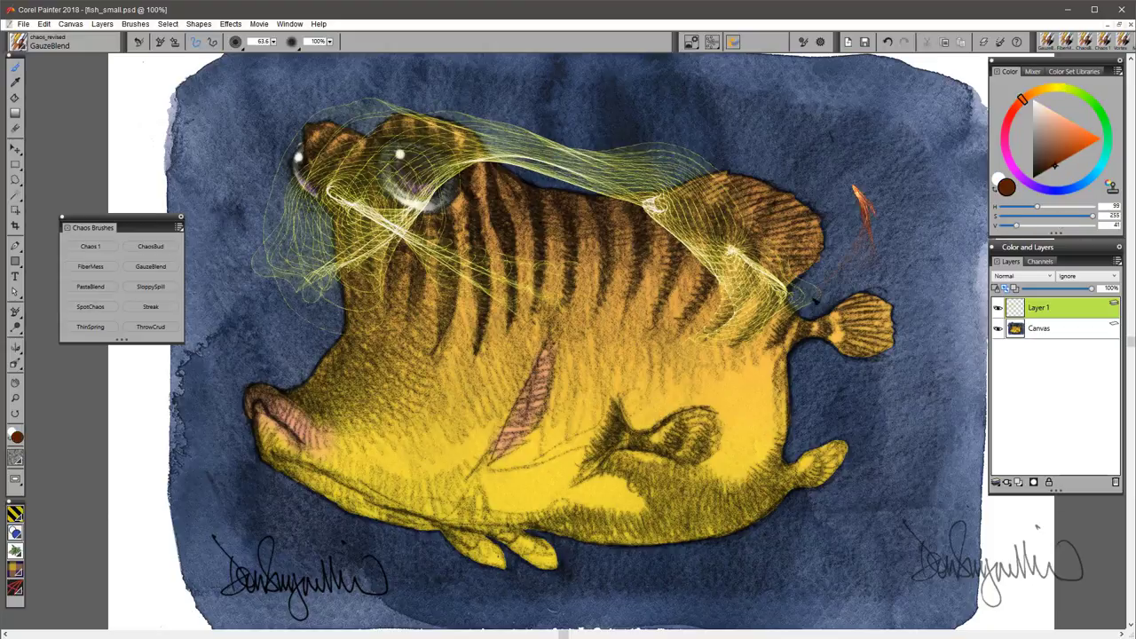
{"action": "mouse_move", "coordinate": [680, 164]}
{"action": "left_mouse_down"}
{"action": "mouse_move", "coordinate": [599, 163]}
{"action": "mouse_move", "coordinate": [489, 227]}
{"action": "left_mouse_up"}
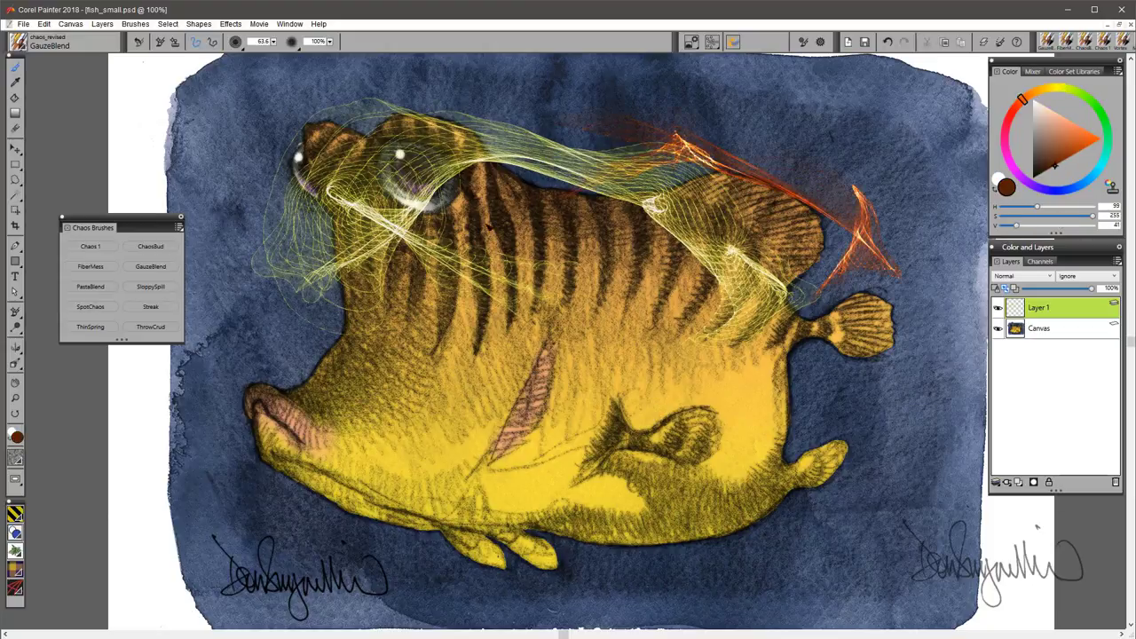
{"action": "mouse_move", "coordinate": [758, 118]}
{"action": "left_mouse_down"}
{"action": "mouse_move", "coordinate": [655, 388]}
{"action": "mouse_move", "coordinate": [652, 447]}
{"action": "mouse_move", "coordinate": [589, 406]}
{"action": "mouse_move", "coordinate": [296, 332]}
{"action": "mouse_move", "coordinate": [351, 339]}
{"action": "left_mouse_up"}
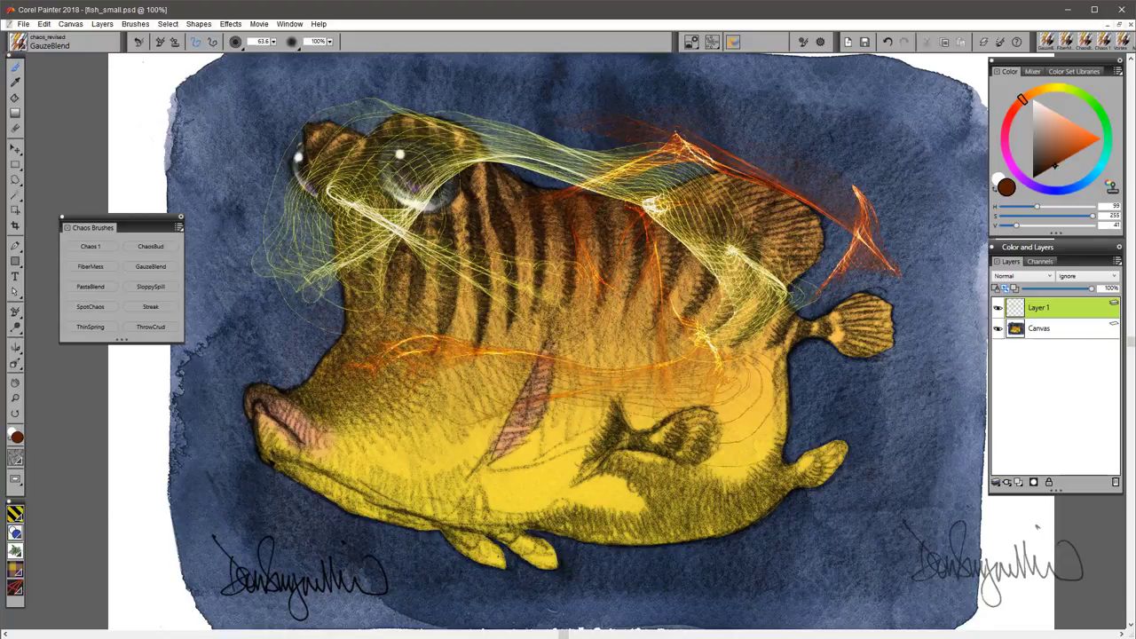
{"action": "left_click_drag", "start_coordinate": [300, 428], "coordinate": [383, 444]}
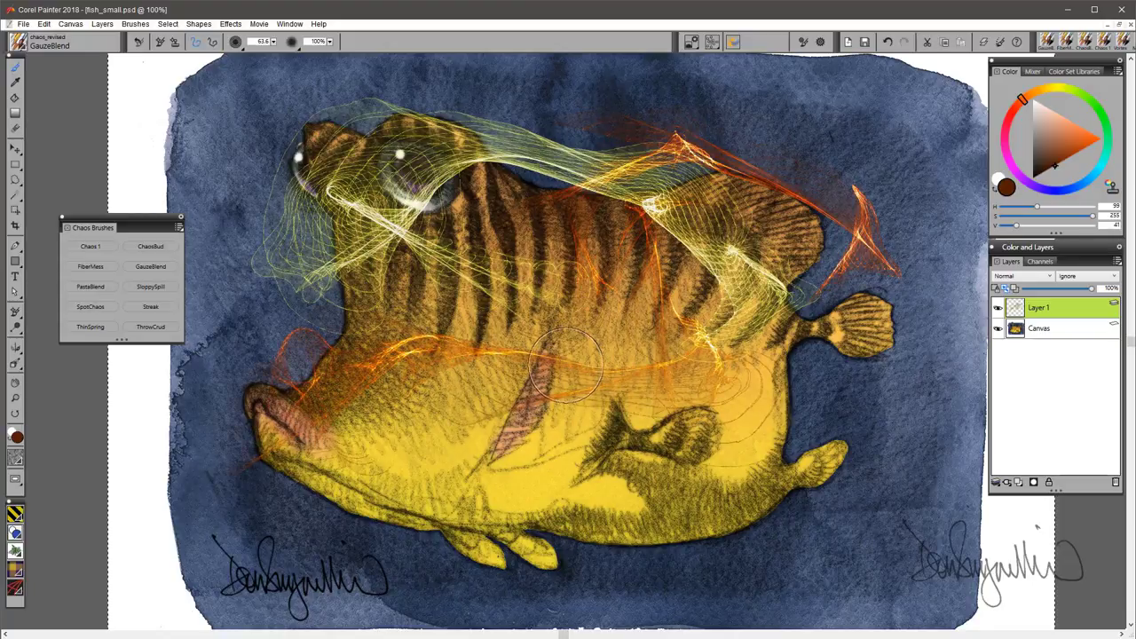
{"action": "key", "text": "Delete"}
{"action": "key", "text": "ctrl+d"}
Paint looping PastaBlend strokes around the fish in orange, pale pink and a yellow sampled from its belly
{"action": "left_click", "coordinate": [103, 289]}
{"action": "left_click", "coordinate": [1063, 134]}
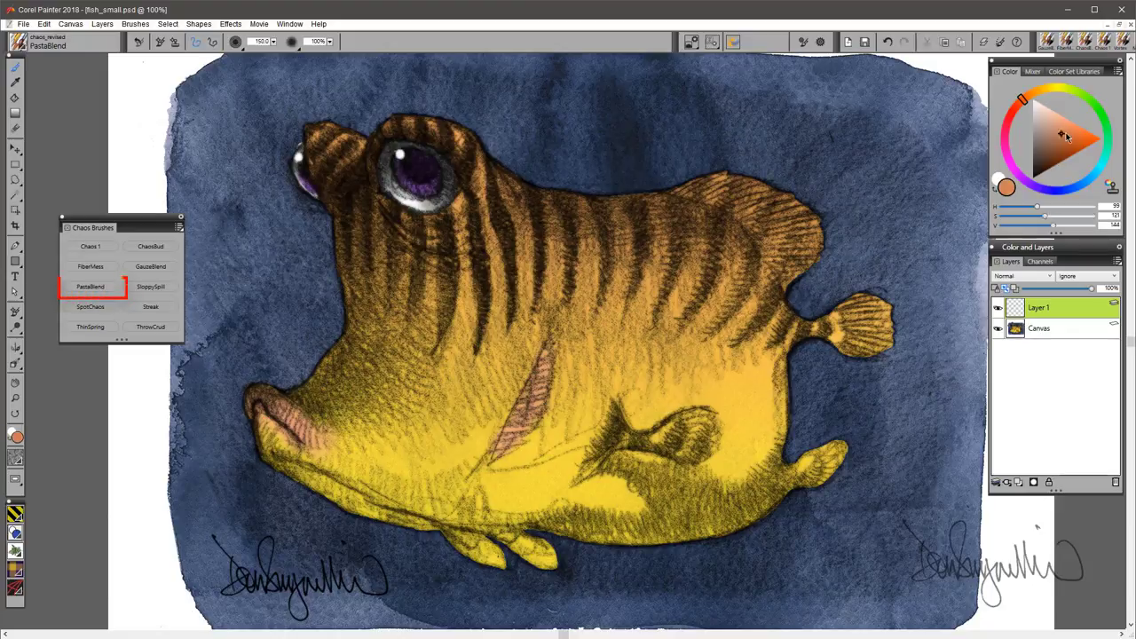
{"action": "mouse_move", "coordinate": [306, 373]}
{"action": "left_mouse_down"}
{"action": "mouse_move", "coordinate": [568, 222]}
{"action": "mouse_move", "coordinate": [853, 230]}
{"action": "mouse_move", "coordinate": [764, 417]}
{"action": "mouse_move", "coordinate": [262, 307]}
{"action": "left_mouse_up"}
{"action": "left_click", "coordinate": [1045, 106]}
{"action": "mouse_move", "coordinate": [302, 269]}
{"action": "left_mouse_down"}
{"action": "mouse_move", "coordinate": [429, 218]}
{"action": "mouse_move", "coordinate": [628, 310]}
{"action": "mouse_move", "coordinate": [679, 550]}
{"action": "mouse_move", "coordinate": [332, 498]}
{"action": "left_mouse_up"}
{"action": "left_click", "coordinate": [460, 447], "text": "alt"}
{"action": "mouse_move", "coordinate": [306, 426]}
{"action": "left_mouse_down"}
{"action": "mouse_move", "coordinate": [523, 546]}
{"action": "mouse_move", "coordinate": [821, 435]}
{"action": "left_mouse_up"}
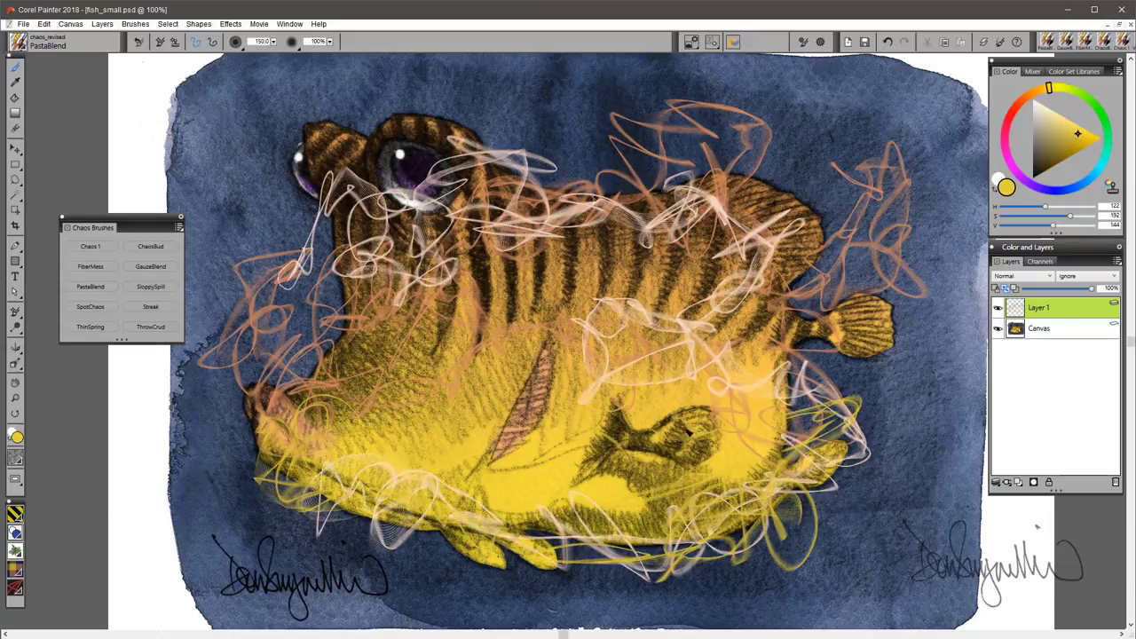
{"action": "mouse_move", "coordinate": [688, 432]}
{"action": "left_mouse_down"}
{"action": "mouse_move", "coordinate": [418, 373]}
{"action": "mouse_move", "coordinate": [483, 258]}
{"action": "left_mouse_up"}
Add PastaBlend loops in purple sampled from the eye and orange-yellow from the tail, and clear Layer 1
{"action": "left_click", "coordinate": [414, 167], "text": "alt"}
{"action": "left_click_drag", "start_coordinate": [403, 155], "coordinate": [560, 191]}
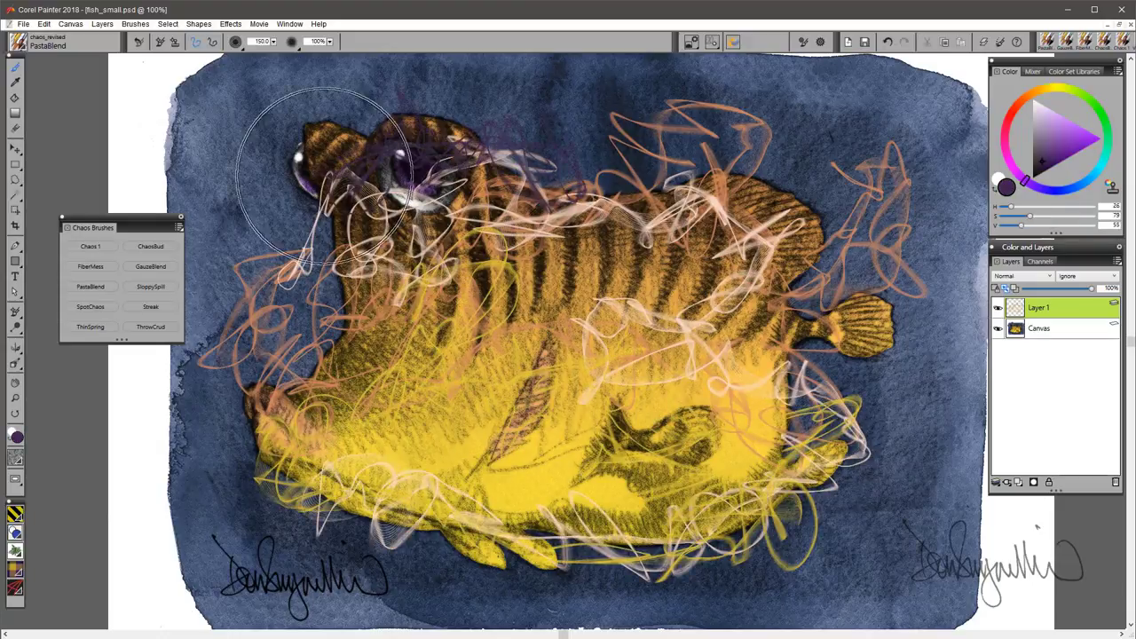
{"action": "mouse_move", "coordinate": [346, 177]}
{"action": "left_mouse_down"}
{"action": "mouse_move", "coordinate": [306, 355]}
{"action": "mouse_move", "coordinate": [217, 178]}
{"action": "left_mouse_up"}
{"action": "mouse_move", "coordinate": [587, 176]}
{"action": "left_mouse_down"}
{"action": "mouse_move", "coordinate": [852, 222]}
{"action": "mouse_move", "coordinate": [852, 333]}
{"action": "left_mouse_up"}
{"action": "left_click_drag", "start_coordinate": [765, 376], "coordinate": [798, 435]}
{"action": "left_click", "coordinate": [863, 331], "text": "alt"}
{"action": "mouse_move", "coordinate": [857, 350]}
{"action": "left_mouse_down"}
{"action": "mouse_move", "coordinate": [911, 362]}
{"action": "mouse_move", "coordinate": [769, 258]}
{"action": "left_mouse_up"}
{"action": "left_click_drag", "start_coordinate": [595, 267], "coordinate": [477, 281]}
{"action": "key", "text": "ctrl+a"}
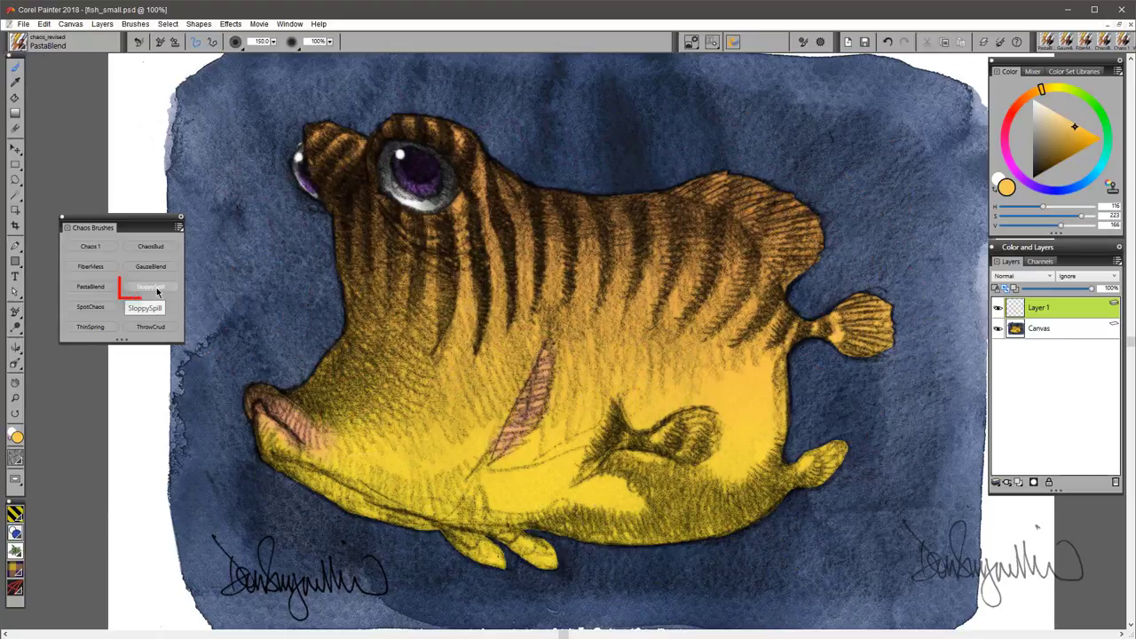
Spill SloppySpill blobs of orange-yellow around the tail and back, and bright green around the head, mouth and belly
{"action": "left_click", "coordinate": [151, 287]}
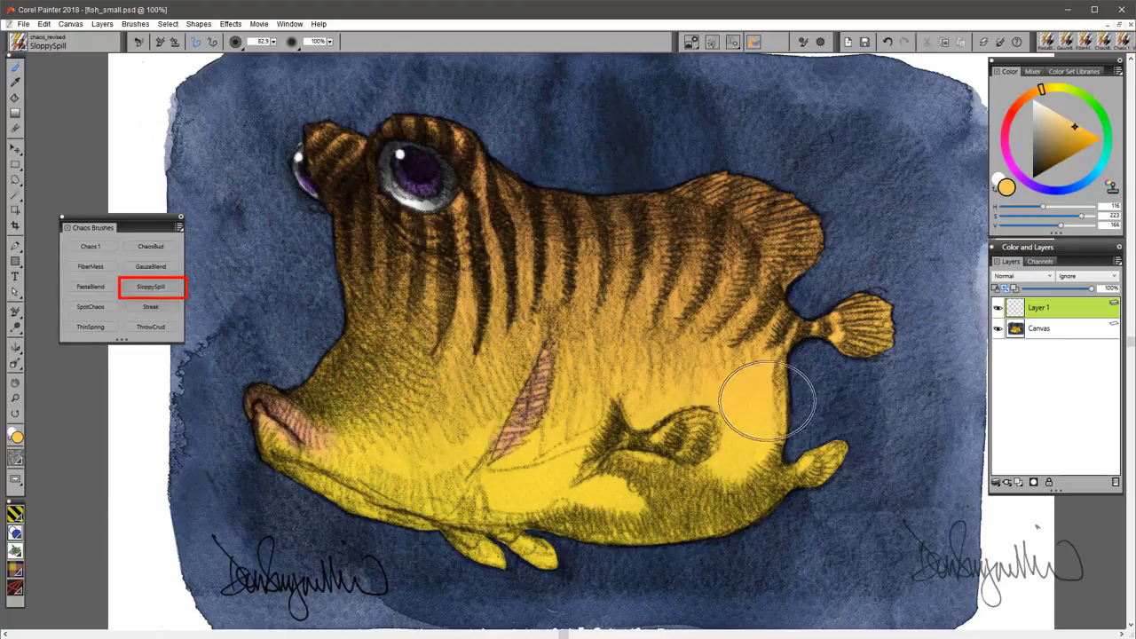
{"action": "mouse_move", "coordinate": [768, 402]}
{"action": "left_mouse_down"}
{"action": "mouse_move", "coordinate": [834, 266]}
{"action": "mouse_move", "coordinate": [830, 199]}
{"action": "mouse_move", "coordinate": [621, 142]}
{"action": "mouse_move", "coordinate": [728, 160]}
{"action": "left_mouse_up"}
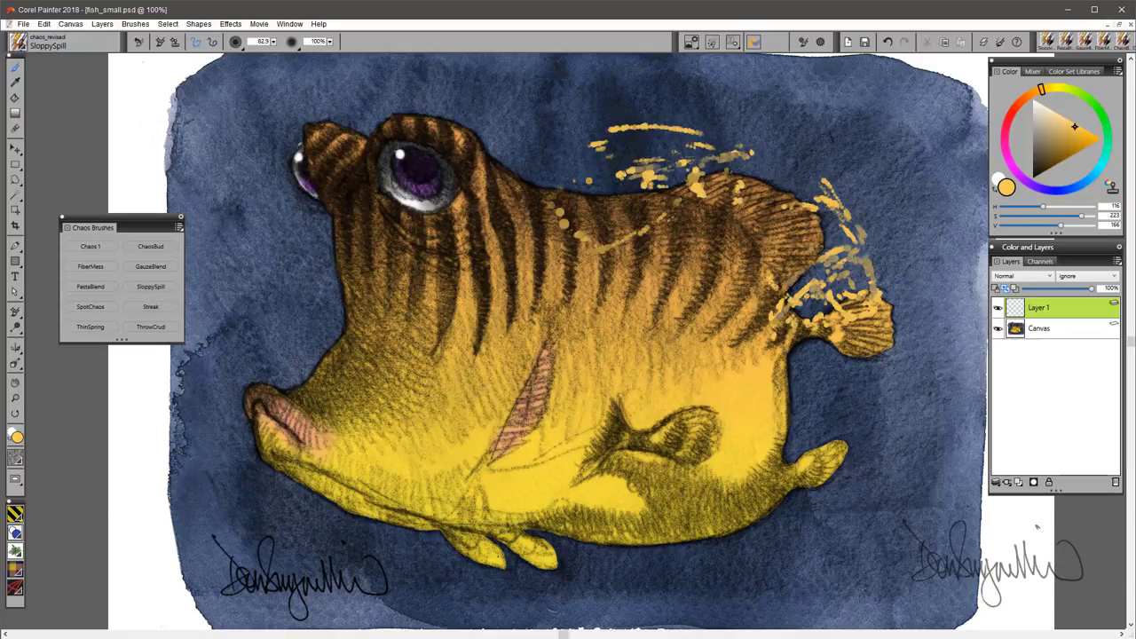
{"action": "left_click_drag", "start_coordinate": [1080, 94], "coordinate": [1082, 93]}
{"action": "mouse_move", "coordinate": [812, 195]}
{"action": "left_mouse_down"}
{"action": "mouse_move", "coordinate": [783, 195]}
{"action": "mouse_move", "coordinate": [680, 138]}
{"action": "mouse_move", "coordinate": [543, 195]}
{"action": "mouse_move", "coordinate": [464, 147]}
{"action": "mouse_move", "coordinate": [499, 106]}
{"action": "left_mouse_up"}
{"action": "mouse_move", "coordinate": [284, 125]}
{"action": "left_mouse_down"}
{"action": "mouse_move", "coordinate": [355, 293]}
{"action": "mouse_move", "coordinate": [293, 391]}
{"action": "mouse_move", "coordinate": [266, 373]}
{"action": "mouse_move", "coordinate": [334, 432]}
{"action": "mouse_move", "coordinate": [229, 328]}
{"action": "left_mouse_up"}
{"action": "left_click_drag", "start_coordinate": [490, 454], "coordinate": [701, 442]}
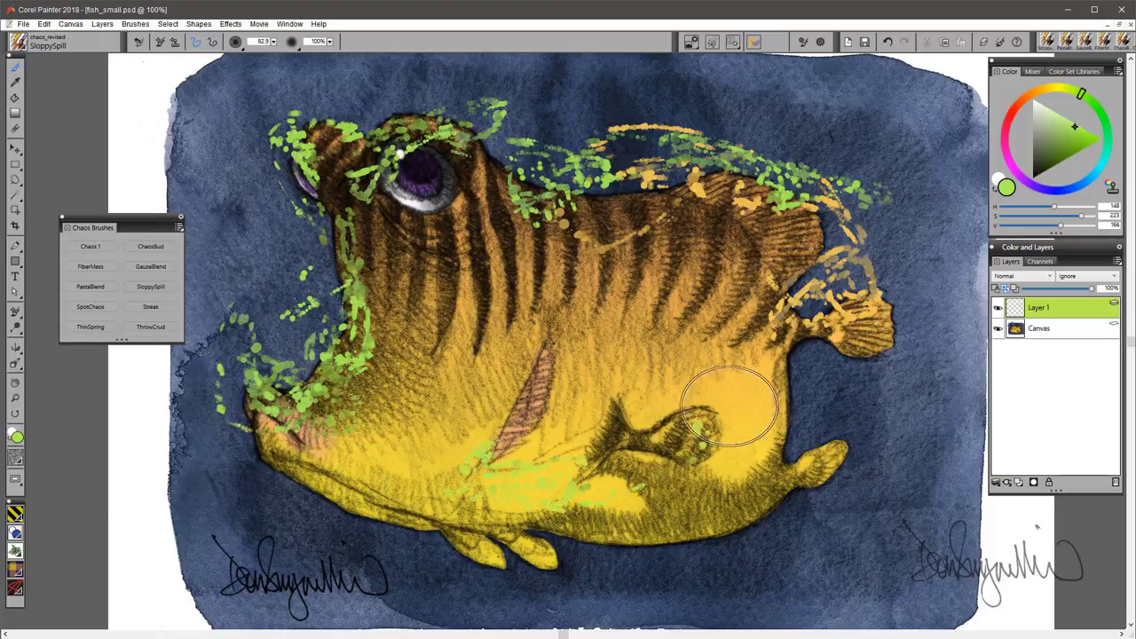
Sample golden yellow from the fish's rear body and add SloppySpill blobs near the tail, back and head
{"action": "left_click", "coordinate": [762, 387], "text": "alt"}
{"action": "left_click_drag", "start_coordinate": [783, 367], "coordinate": [799, 355]}
{"action": "left_click_drag", "start_coordinate": [677, 242], "coordinate": [490, 167]}
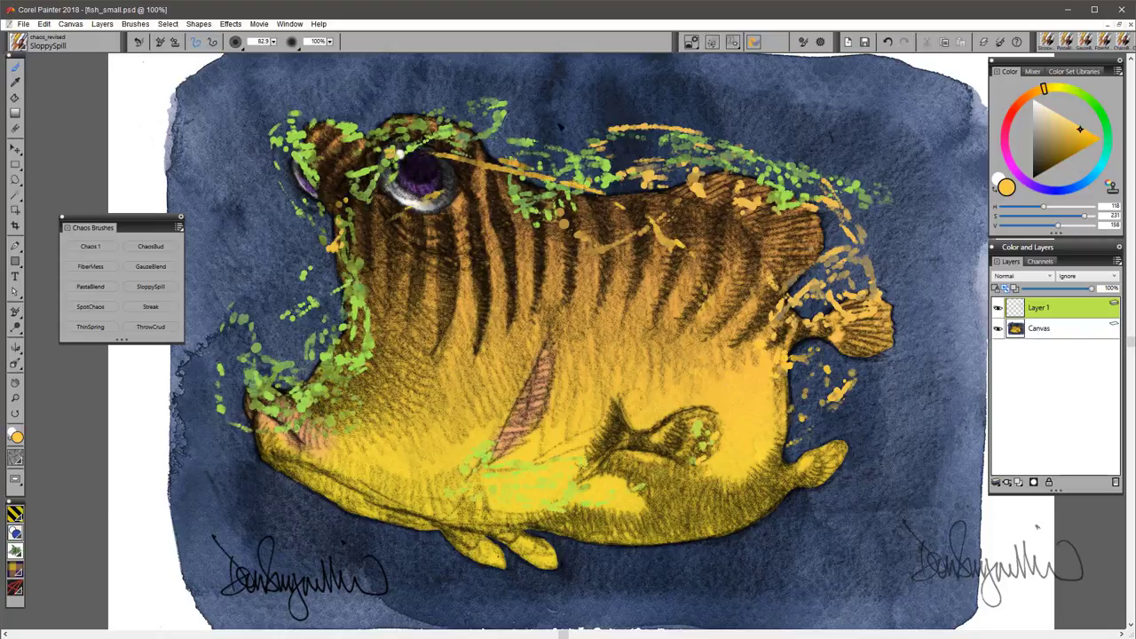
Add golden-yellow SloppySpill strokes across the back, head, mouth and lower belly, and olive strokes sampled from the belly near the rear fin
{"action": "mouse_move", "coordinate": [559, 128]}
{"action": "left_mouse_down"}
{"action": "mouse_move", "coordinate": [781, 66]}
{"action": "mouse_move", "coordinate": [666, 93]}
{"action": "mouse_move", "coordinate": [400, 337]}
{"action": "mouse_move", "coordinate": [257, 444]}
{"action": "left_mouse_up"}
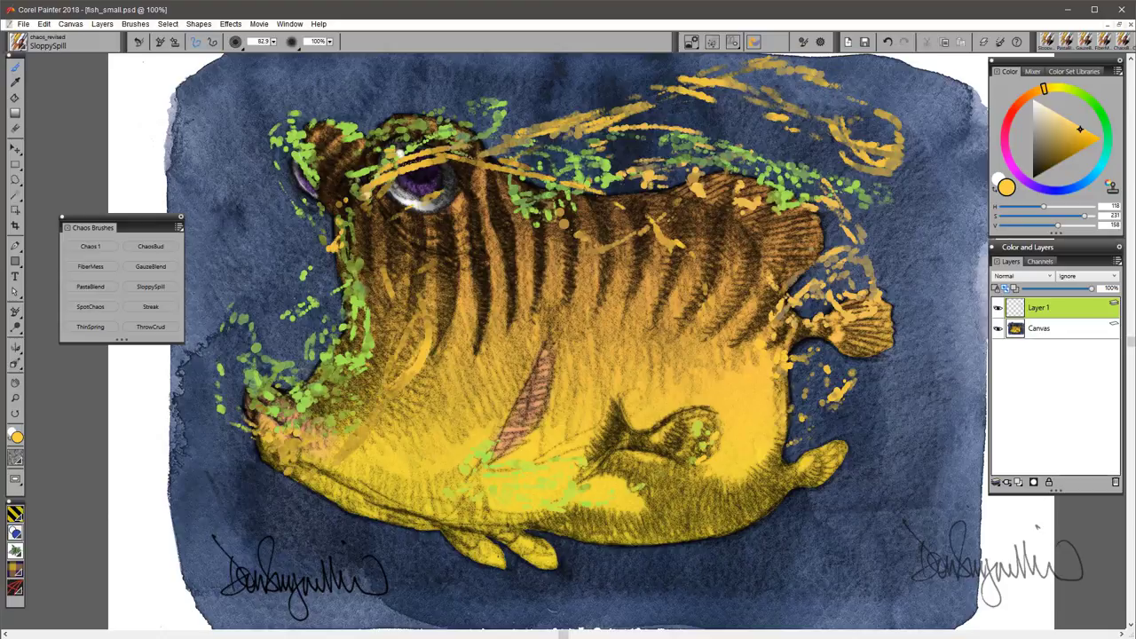
{"action": "left_click_drag", "start_coordinate": [232, 407], "coordinate": [422, 520]}
{"action": "left_click", "coordinate": [612, 499], "text": "alt"}
{"action": "mouse_move", "coordinate": [621, 504]}
{"action": "left_mouse_down"}
{"action": "mouse_move", "coordinate": [547, 505]}
{"action": "mouse_move", "coordinate": [647, 525]}
{"action": "mouse_move", "coordinate": [834, 484]}
{"action": "left_mouse_up"}
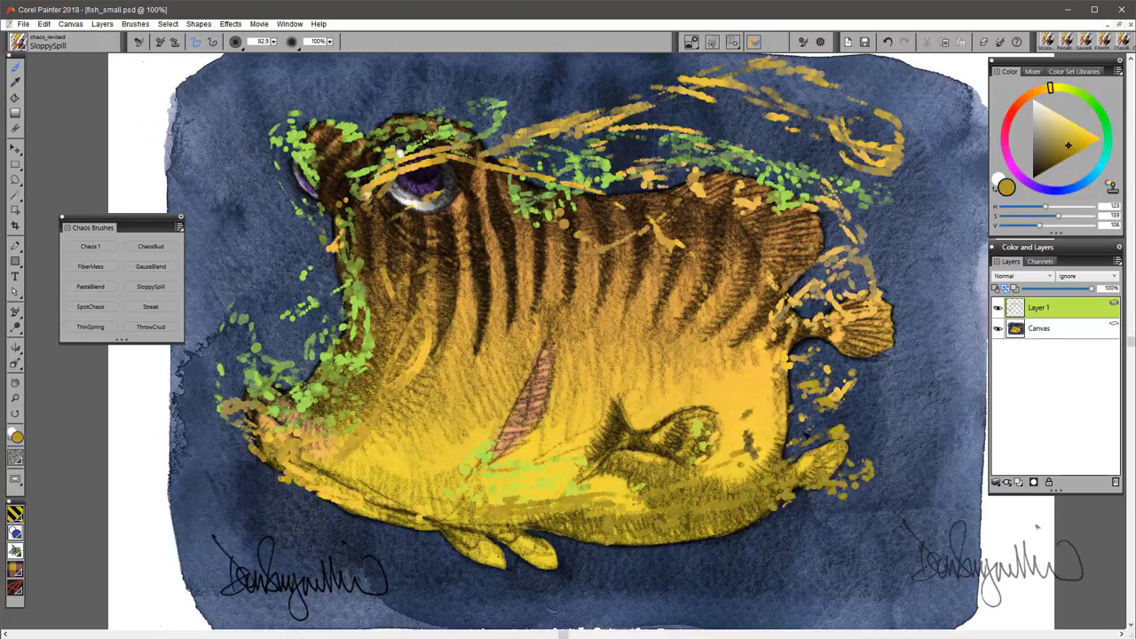
{"action": "left_click_drag", "start_coordinate": [786, 443], "coordinate": [773, 302]}
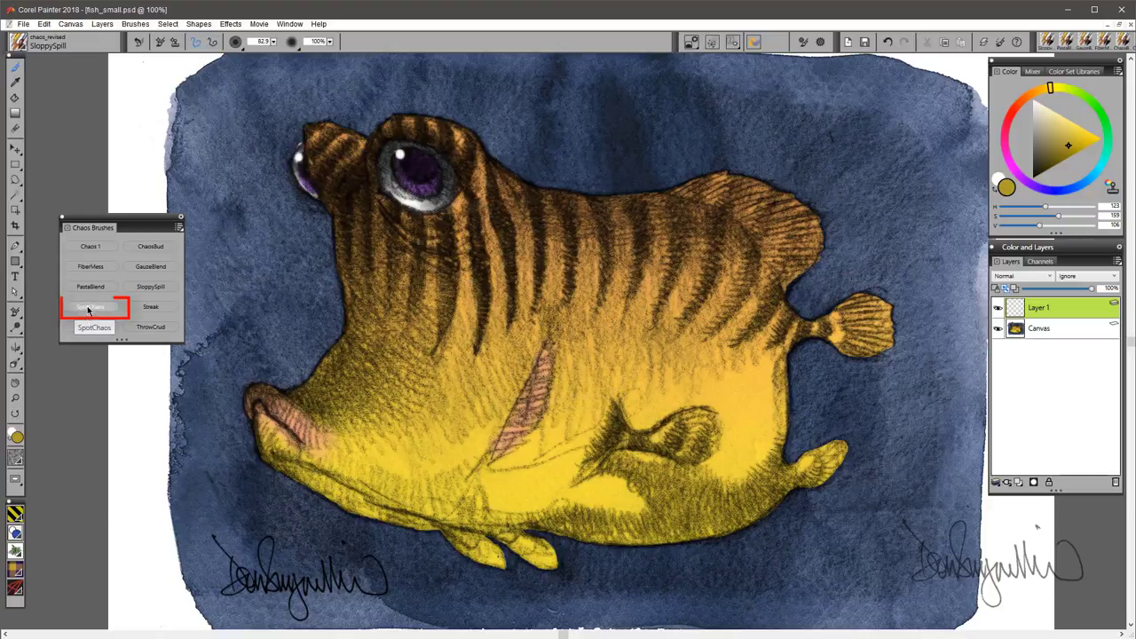
Spatter SpotChaos spots in olive yellow over the back and tail, and in green around the head, back, mid-body and belly
{"action": "left_click", "coordinate": [88, 309]}
{"action": "mouse_move", "coordinate": [781, 258]}
{"action": "left_mouse_down"}
{"action": "mouse_move", "coordinate": [803, 186]}
{"action": "mouse_move", "coordinate": [657, 222]}
{"action": "mouse_move", "coordinate": [763, 116]}
{"action": "mouse_move", "coordinate": [799, 427]}
{"action": "left_mouse_up"}
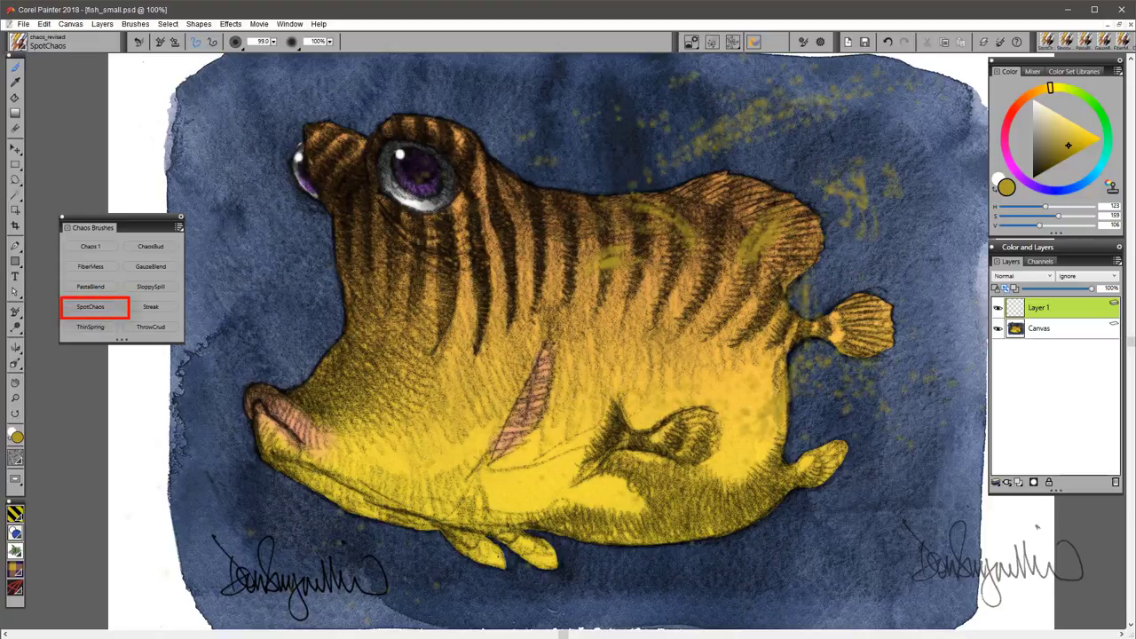
{"action": "left_click", "coordinate": [1079, 92]}
{"action": "mouse_move", "coordinate": [754, 341]}
{"action": "left_mouse_down"}
{"action": "mouse_move", "coordinate": [753, 412]}
{"action": "mouse_move", "coordinate": [710, 479]}
{"action": "left_mouse_up"}
{"action": "mouse_move", "coordinate": [364, 226]}
{"action": "left_mouse_down"}
{"action": "mouse_move", "coordinate": [306, 94]}
{"action": "mouse_move", "coordinate": [532, 128]}
{"action": "left_mouse_up"}
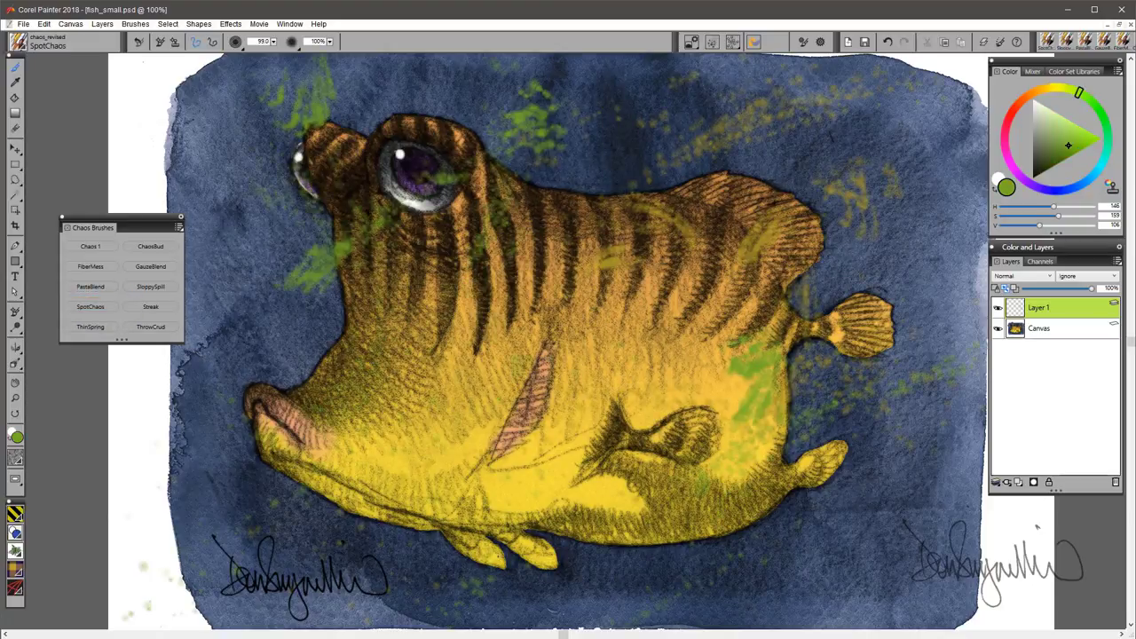
{"action": "mouse_move", "coordinate": [444, 204]}
{"action": "left_mouse_down"}
{"action": "mouse_move", "coordinate": [298, 236]}
{"action": "mouse_move", "coordinate": [806, 458]}
{"action": "mouse_move", "coordinate": [555, 359]}
{"action": "left_mouse_up"}
{"action": "left_click_drag", "start_coordinate": [532, 164], "coordinate": [693, 89]}
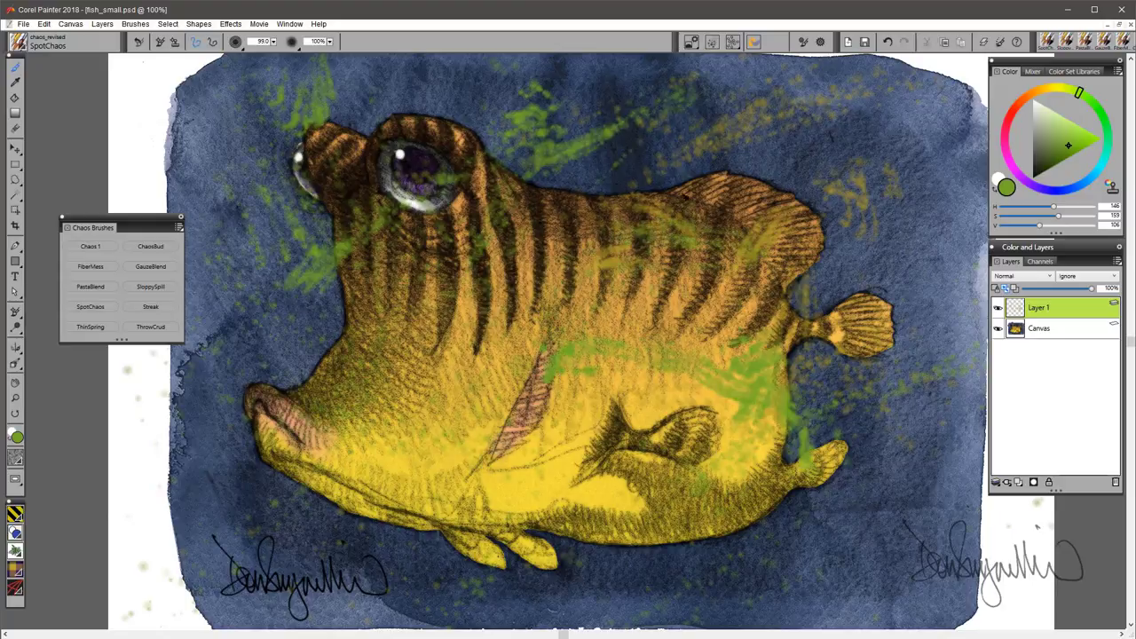
{"action": "mouse_move", "coordinate": [843, 222]}
{"action": "left_mouse_down"}
{"action": "mouse_move", "coordinate": [763, 191]}
{"action": "mouse_move", "coordinate": [675, 204]}
{"action": "mouse_move", "coordinate": [506, 195]}
{"action": "mouse_move", "coordinate": [401, 351]}
{"action": "left_mouse_up"}
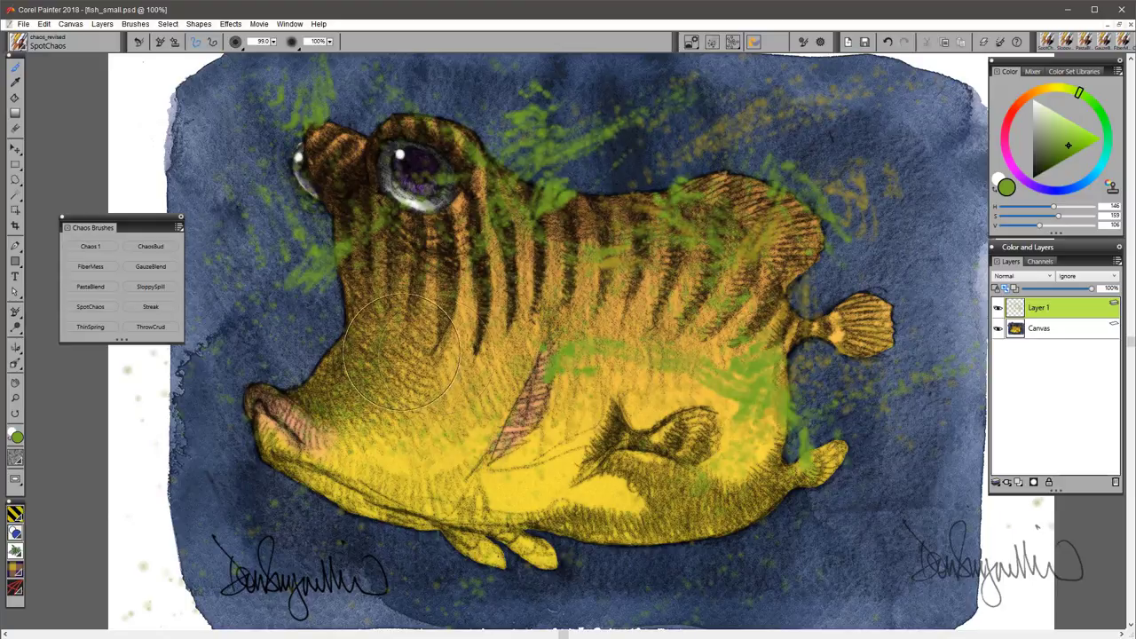
Undo all the SpotChaos strokes on Layer 1
{"action": "key", "text": "ctrl+z"}
{"action": "key", "text": "ctrl+z"}
{"action": "key", "text": "ctrl+z"}
{"action": "key", "text": "ctrl+z"}
{"action": "key", "text": "ctrl+z"}
{"action": "key", "text": "ctrl+z"}
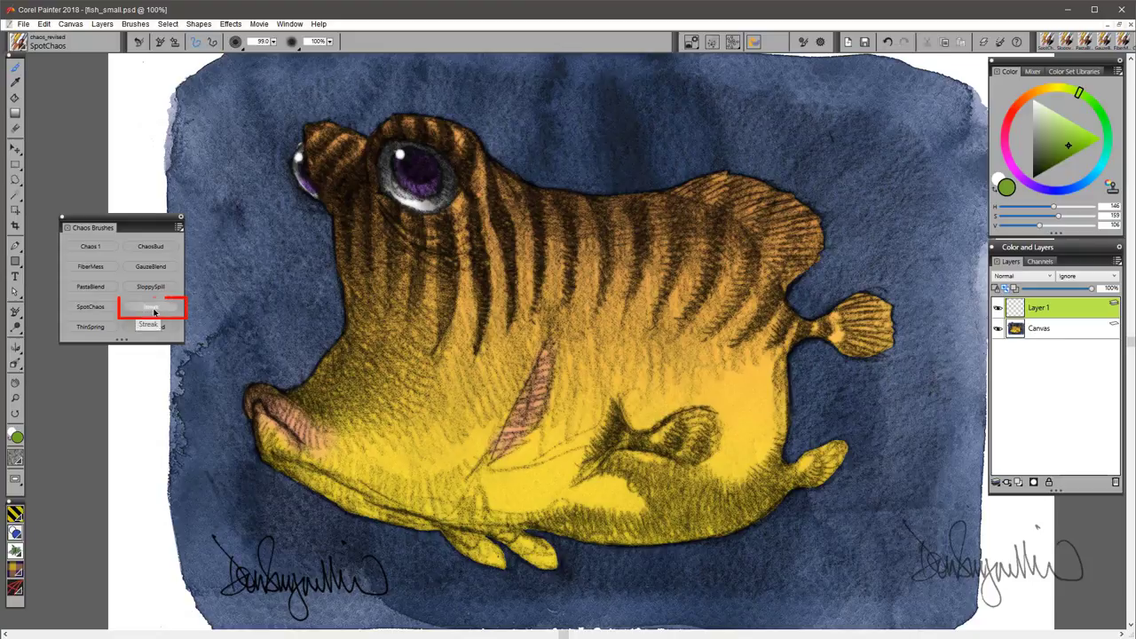
Scribble thin Streak lines all around the fish in green and in a very pale green, and clear Layer 1
{"action": "left_click", "coordinate": [151, 307]}
{"action": "mouse_move", "coordinate": [310, 191]}
{"action": "left_mouse_down"}
{"action": "mouse_move", "coordinate": [497, 231]}
{"action": "mouse_move", "coordinate": [745, 213]}
{"action": "mouse_move", "coordinate": [784, 377]}
{"action": "left_mouse_up"}
{"action": "mouse_move", "coordinate": [293, 493]}
{"action": "left_mouse_down"}
{"action": "mouse_move", "coordinate": [692, 584]}
{"action": "mouse_move", "coordinate": [217, 497]}
{"action": "mouse_move", "coordinate": [266, 329]}
{"action": "left_mouse_up"}
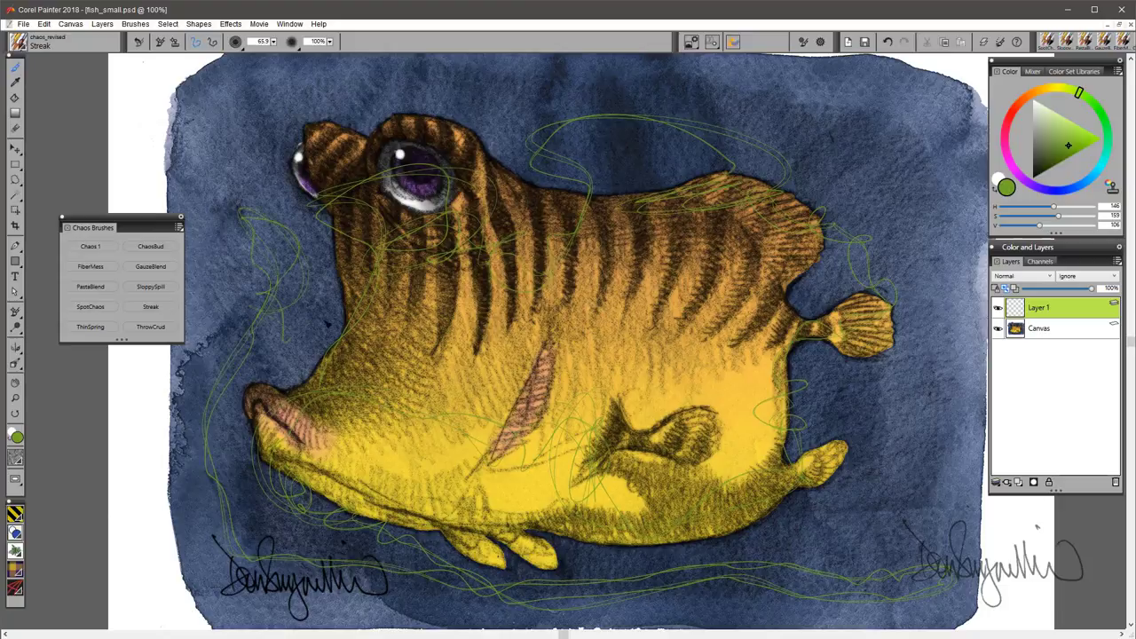
{"action": "left_click", "coordinate": [1042, 111]}
{"action": "mouse_move", "coordinate": [738, 250]}
{"action": "left_mouse_down"}
{"action": "mouse_move", "coordinate": [741, 169]}
{"action": "mouse_move", "coordinate": [349, 117]}
{"action": "mouse_move", "coordinate": [887, 115]}
{"action": "mouse_move", "coordinate": [838, 418]}
{"action": "mouse_move", "coordinate": [694, 413]}
{"action": "mouse_move", "coordinate": [311, 270]}
{"action": "mouse_move", "coordinate": [241, 414]}
{"action": "mouse_move", "coordinate": [657, 581]}
{"action": "mouse_move", "coordinate": [896, 306]}
{"action": "mouse_move", "coordinate": [710, 226]}
{"action": "left_mouse_up"}
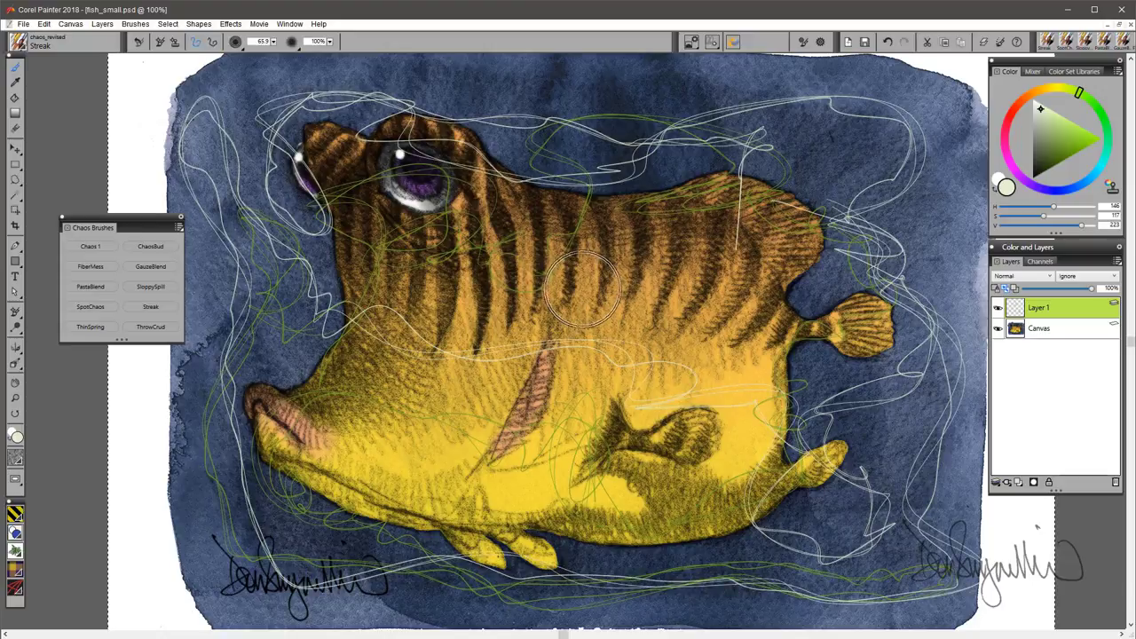
{"action": "key", "text": "Delete"}
{"action": "key", "text": "ctrl+d"}
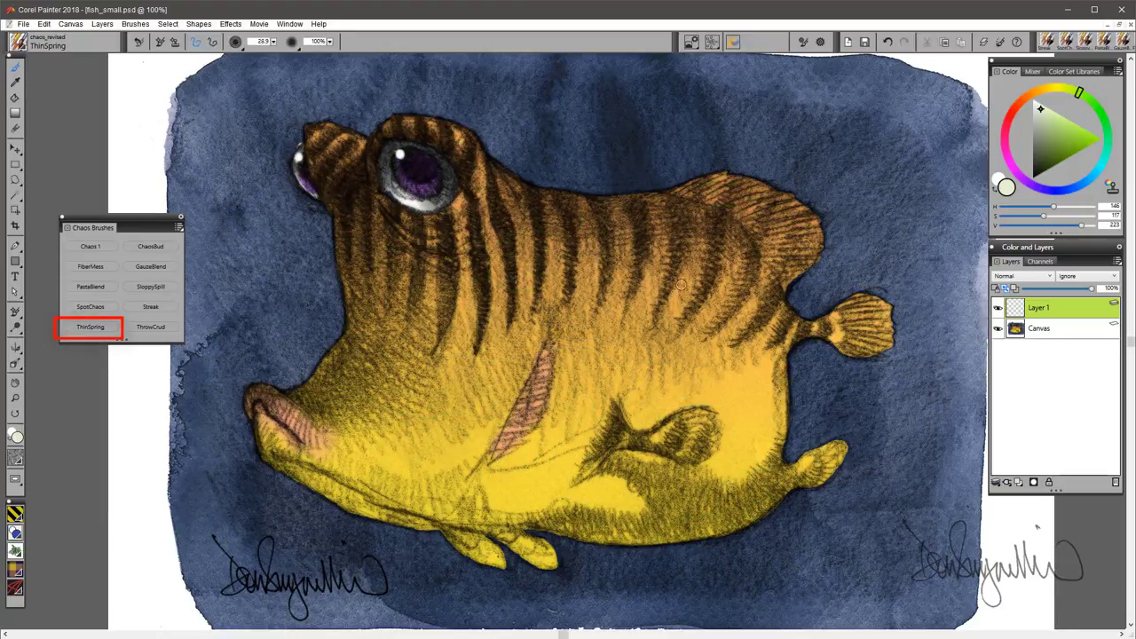
Draw ThinSpring loops around the fish in light green, and along the tail, back and head in golden orange sampled from its rear body
{"action": "mouse_move", "coordinate": [854, 167]}
{"action": "left_mouse_down"}
{"action": "mouse_move", "coordinate": [523, 146]}
{"action": "mouse_move", "coordinate": [288, 229]}
{"action": "mouse_move", "coordinate": [223, 497]}
{"action": "mouse_move", "coordinate": [552, 573]}
{"action": "mouse_move", "coordinate": [875, 400]}
{"action": "mouse_move", "coordinate": [865, 151]}
{"action": "mouse_move", "coordinate": [639, 238]}
{"action": "mouse_move", "coordinate": [600, 209]}
{"action": "mouse_move", "coordinate": [387, 378]}
{"action": "mouse_move", "coordinate": [254, 291]}
{"action": "mouse_move", "coordinate": [306, 305]}
{"action": "mouse_move", "coordinate": [783, 215]}
{"action": "left_mouse_up"}
{"action": "mouse_move", "coordinate": [812, 284]}
{"action": "left_mouse_down"}
{"action": "mouse_move", "coordinate": [591, 399]}
{"action": "mouse_move", "coordinate": [500, 475]}
{"action": "left_mouse_up"}
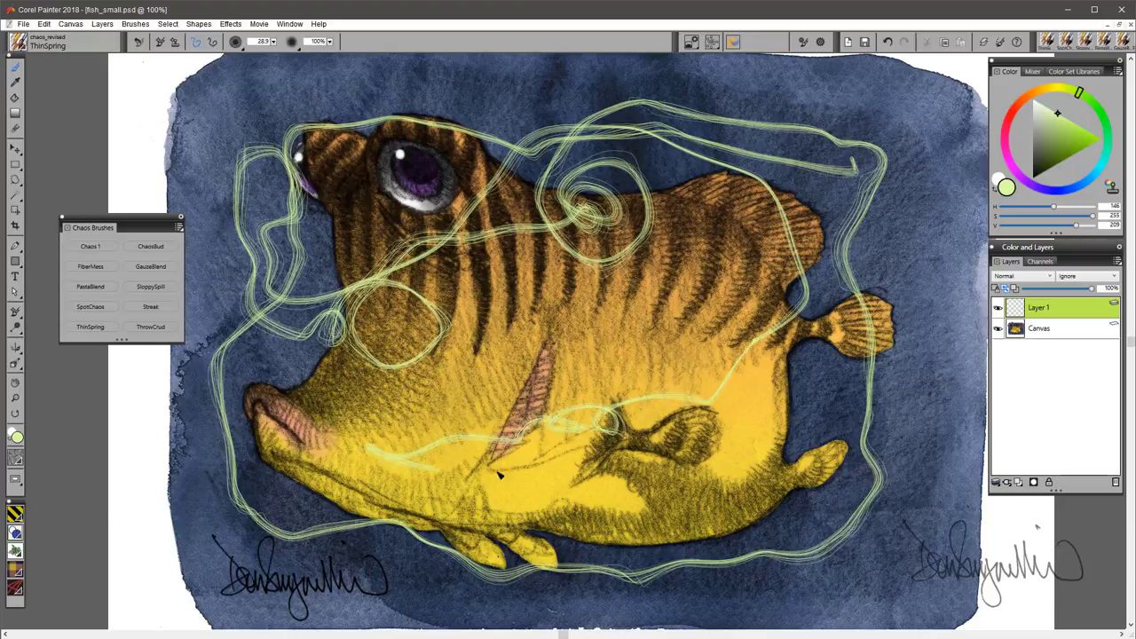
{"action": "left_click", "coordinate": [728, 430], "text": "alt"}
{"action": "mouse_move", "coordinate": [830, 418]}
{"action": "left_mouse_down"}
{"action": "mouse_move", "coordinate": [881, 154]}
{"action": "mouse_move", "coordinate": [453, 133]}
{"action": "left_mouse_up"}
{"action": "mouse_move", "coordinate": [293, 190]}
{"action": "left_mouse_down"}
{"action": "mouse_move", "coordinate": [385, 198]}
{"action": "mouse_move", "coordinate": [440, 222]}
{"action": "left_mouse_up"}
Add ThinSpring lines in purple from the eye, brown from the gill stripe and golden yellow from the rear body, and clear Layer 1
{"action": "left_click", "coordinate": [433, 187], "text": "alt"}
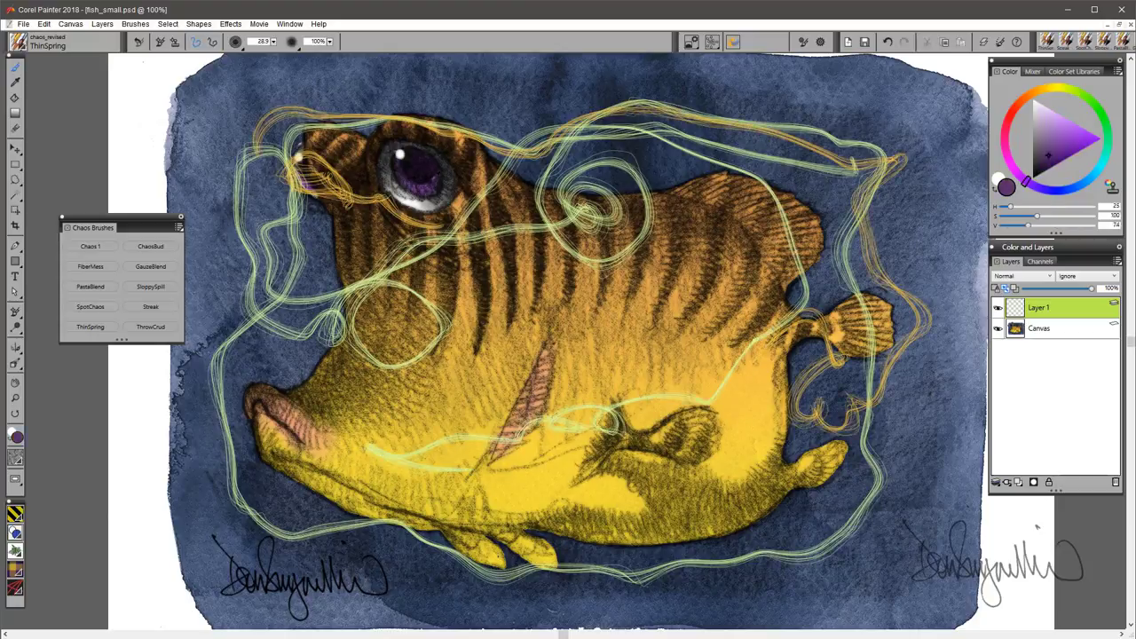
{"action": "left_click_drag", "start_coordinate": [365, 293], "coordinate": [466, 329]}
{"action": "left_click", "coordinate": [548, 383], "text": "alt"}
{"action": "mouse_move", "coordinate": [550, 337]}
{"action": "left_mouse_down"}
{"action": "mouse_move", "coordinate": [549, 417]}
{"action": "mouse_move", "coordinate": [318, 435]}
{"action": "mouse_move", "coordinate": [398, 462]}
{"action": "mouse_move", "coordinate": [354, 453]}
{"action": "mouse_move", "coordinate": [560, 425]}
{"action": "left_mouse_up"}
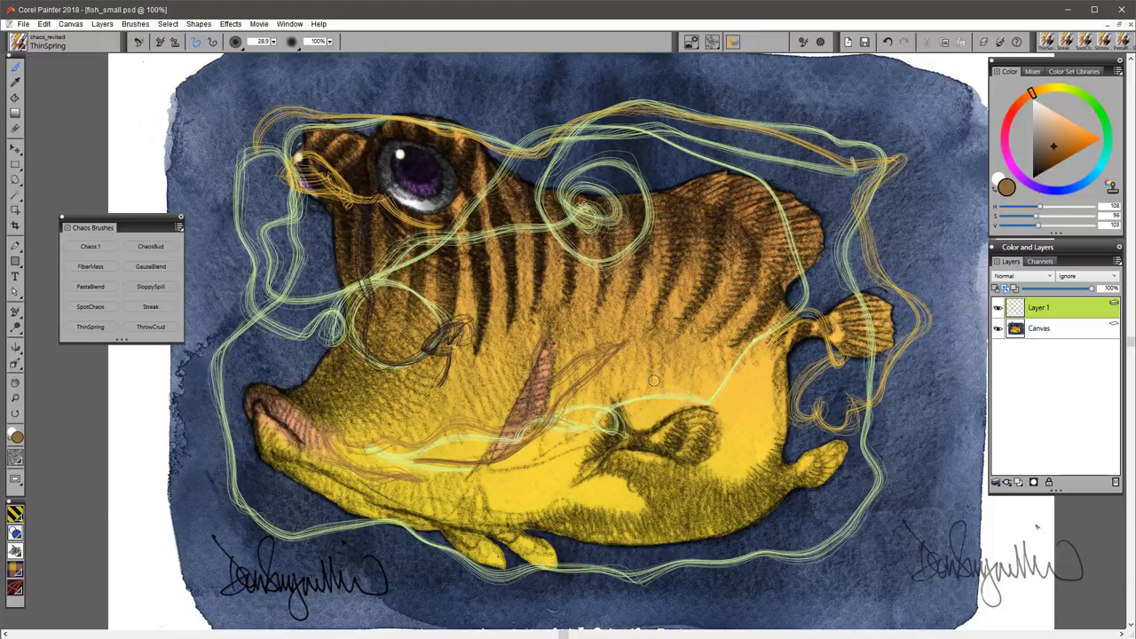
{"action": "left_click", "coordinate": [662, 413], "text": "alt"}
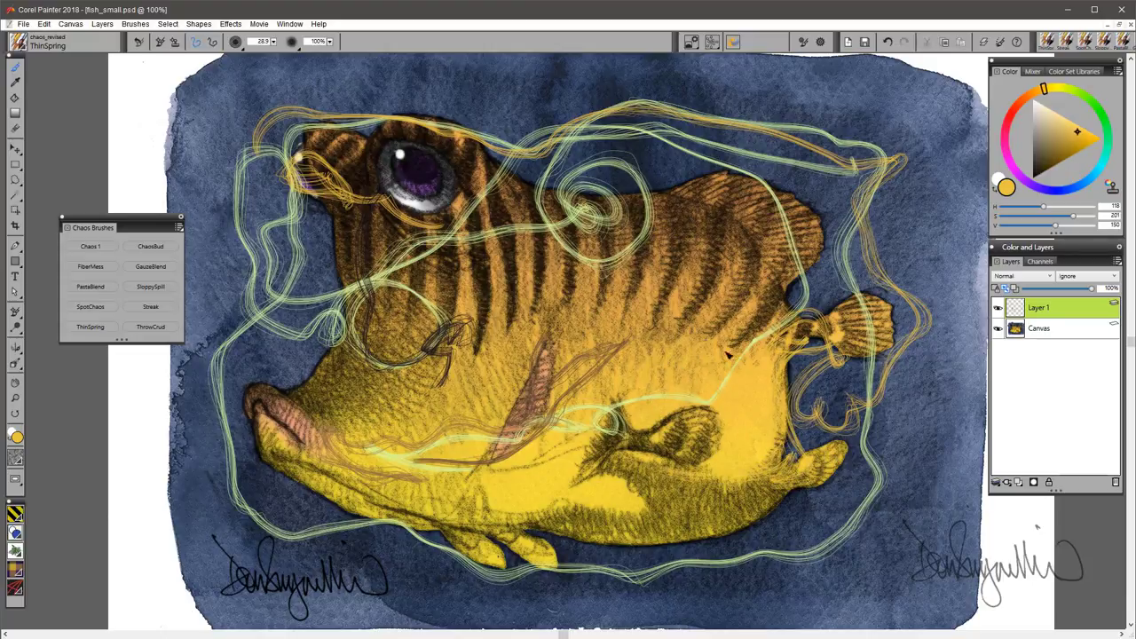
{"action": "key", "text": "ctrl+z"}
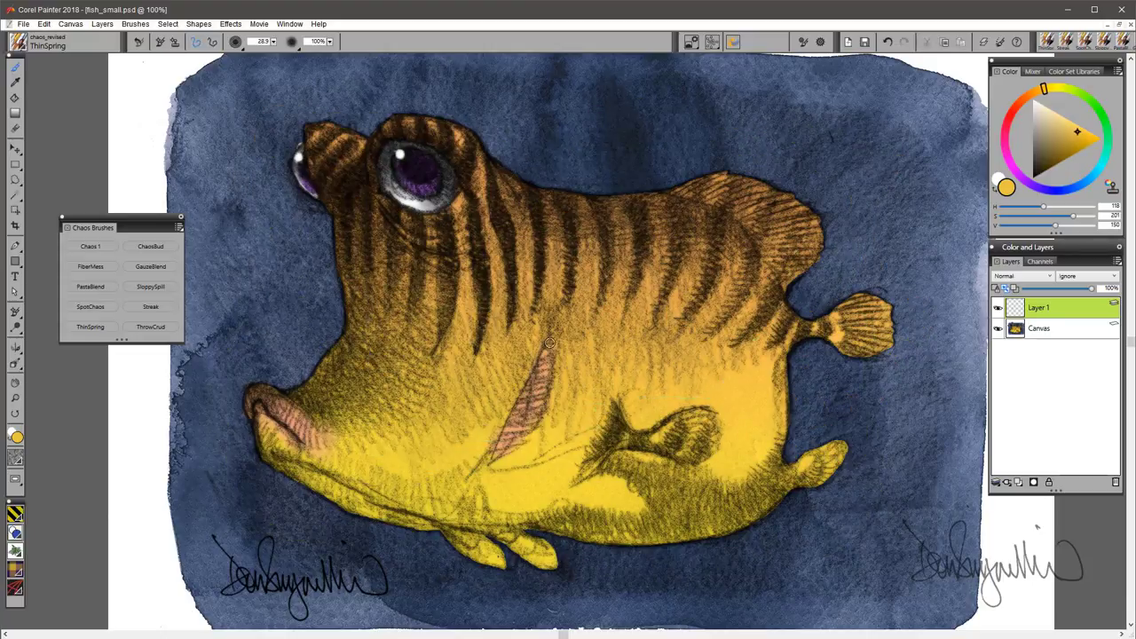
Scatter ThrowCrud specks in orange sampled from the back above it, and in peach sampled from the mouth around the head and tail
{"action": "left_click", "coordinate": [150, 327]}
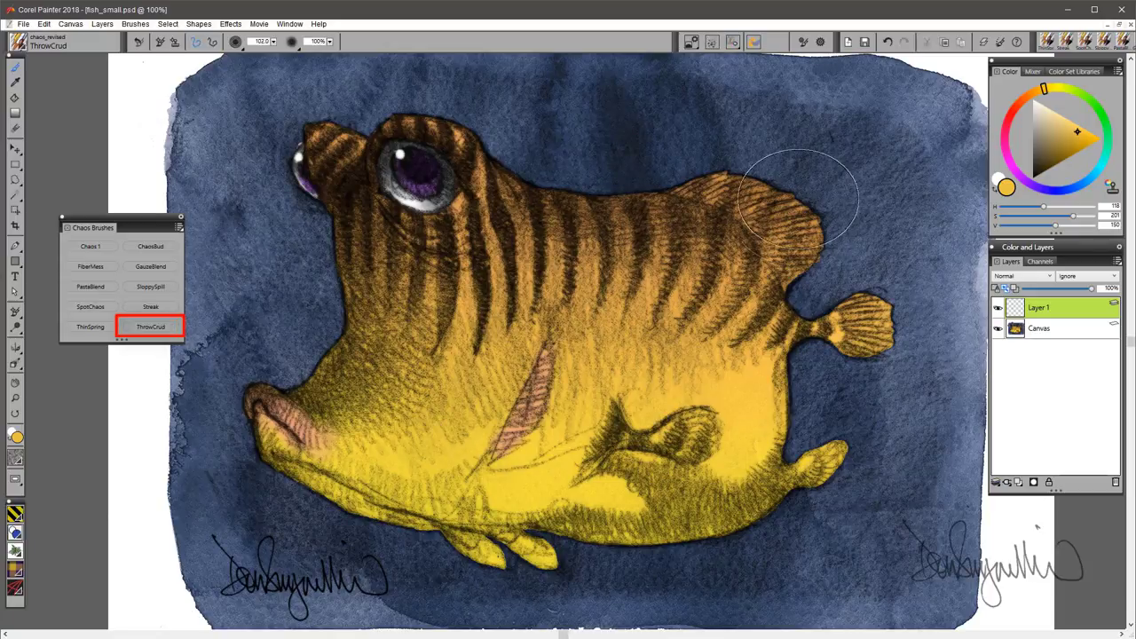
{"action": "left_click", "coordinate": [725, 288], "text": "alt"}
{"action": "mouse_move", "coordinate": [742, 208]}
{"action": "left_mouse_down"}
{"action": "mouse_move", "coordinate": [641, 170]}
{"action": "mouse_move", "coordinate": [533, 173]}
{"action": "left_mouse_up"}
{"action": "left_click", "coordinate": [300, 416], "text": "alt"}
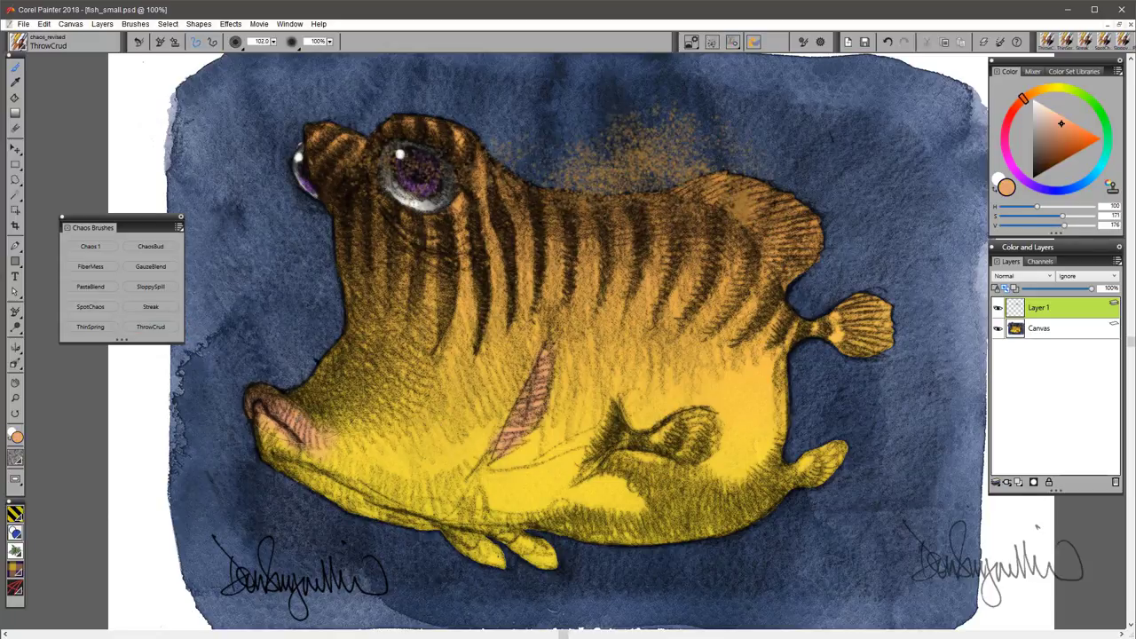
{"action": "mouse_move", "coordinate": [334, 362]}
{"action": "left_mouse_down"}
{"action": "mouse_move", "coordinate": [287, 325]}
{"action": "mouse_move", "coordinate": [355, 173]}
{"action": "mouse_move", "coordinate": [298, 200]}
{"action": "left_mouse_up"}
{"action": "mouse_move", "coordinate": [833, 220]}
{"action": "left_mouse_down"}
{"action": "mouse_move", "coordinate": [805, 287]}
{"action": "mouse_move", "coordinate": [844, 387]}
{"action": "mouse_move", "coordinate": [792, 359]}
{"action": "left_mouse_up"}
Add ThrowCrud specks in golden yellow sampled from the rear body over the back, head and tail, and choose a very dark shade
{"action": "left_click", "coordinate": [754, 387], "text": "alt"}
{"action": "mouse_move", "coordinate": [710, 314]}
{"action": "left_mouse_down"}
{"action": "mouse_move", "coordinate": [462, 201]}
{"action": "mouse_move", "coordinate": [288, 163]}
{"action": "left_mouse_up"}
{"action": "mouse_move", "coordinate": [873, 166]}
{"action": "left_mouse_down"}
{"action": "mouse_move", "coordinate": [713, 145]}
{"action": "mouse_move", "coordinate": [714, 187]}
{"action": "mouse_move", "coordinate": [822, 210]}
{"action": "left_mouse_up"}
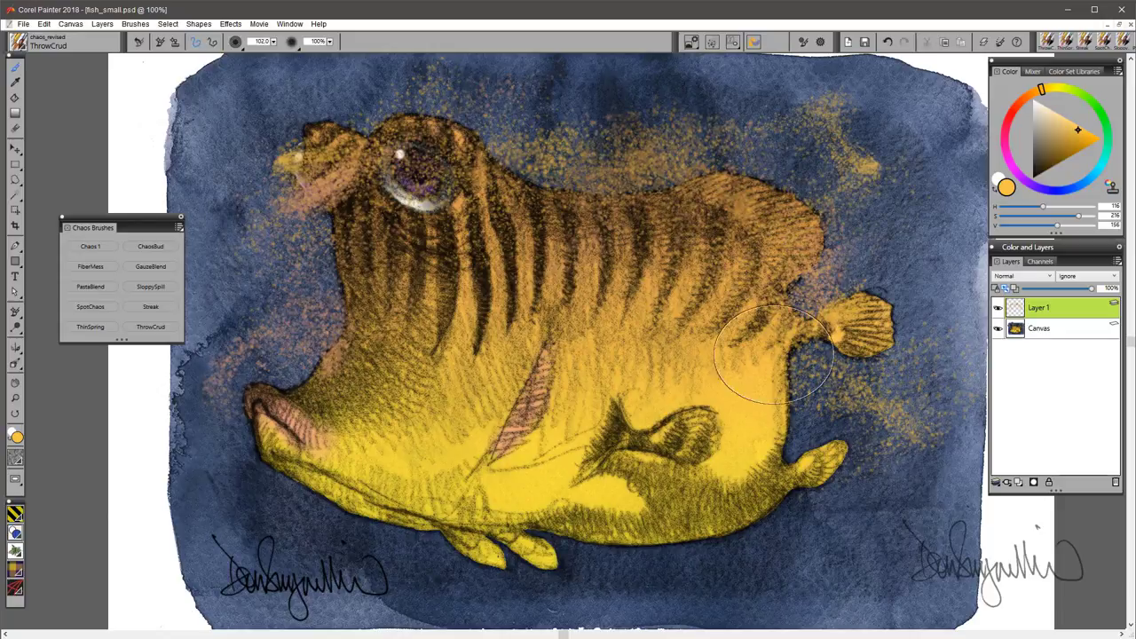
{"action": "mouse_move", "coordinate": [839, 378]}
{"action": "left_mouse_down"}
{"action": "mouse_move", "coordinate": [799, 284]}
{"action": "mouse_move", "coordinate": [914, 306]}
{"action": "left_mouse_up"}
{"action": "mouse_move", "coordinate": [647, 455]}
{"action": "left_mouse_down"}
{"action": "mouse_move", "coordinate": [729, 415]}
{"action": "mouse_move", "coordinate": [731, 450]}
{"action": "mouse_move", "coordinate": [551, 491]}
{"action": "mouse_move", "coordinate": [329, 488]}
{"action": "mouse_move", "coordinate": [852, 310]}
{"action": "mouse_move", "coordinate": [613, 413]}
{"action": "left_mouse_up"}
{"action": "left_click", "coordinate": [1042, 170]}
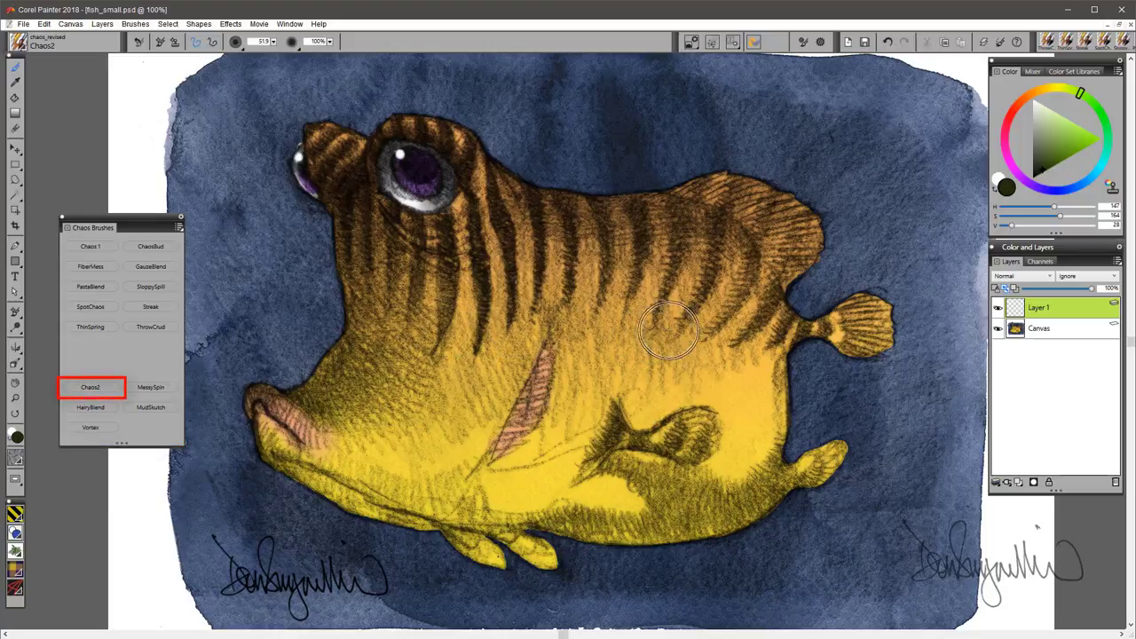
Splatter Chaos2 paint in yellow around the tail and back, orange near the back fin and gill, and muted purple around the mouth and belly
{"action": "left_click", "coordinate": [764, 423], "text": "alt"}
{"action": "left_click_drag", "start_coordinate": [792, 393], "coordinate": [832, 333]}
{"action": "mouse_move", "coordinate": [662, 164]}
{"action": "left_mouse_down"}
{"action": "mouse_move", "coordinate": [644, 169]}
{"action": "mouse_move", "coordinate": [824, 165]}
{"action": "mouse_move", "coordinate": [817, 200]}
{"action": "mouse_move", "coordinate": [564, 337]}
{"action": "mouse_move", "coordinate": [719, 223]}
{"action": "left_mouse_up"}
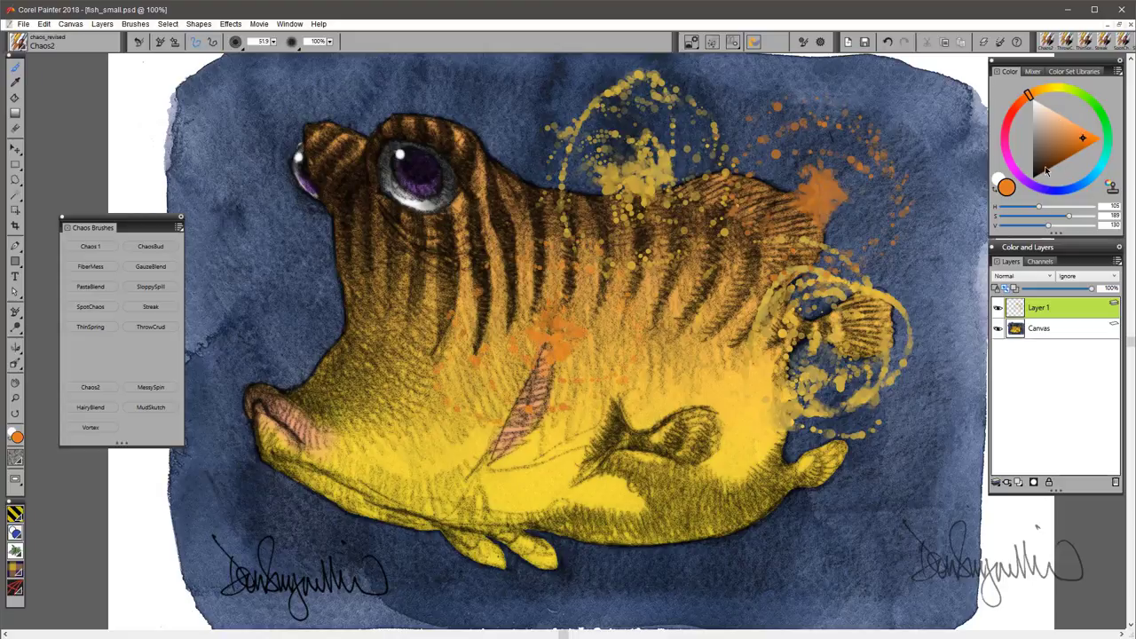
{"action": "left_click_drag", "start_coordinate": [1030, 182], "coordinate": [1042, 150]}
{"action": "mouse_move", "coordinate": [313, 304]}
{"action": "left_mouse_down"}
{"action": "mouse_move", "coordinate": [337, 292]}
{"action": "mouse_move", "coordinate": [354, 469]}
{"action": "mouse_move", "coordinate": [334, 492]}
{"action": "mouse_move", "coordinate": [520, 533]}
{"action": "mouse_move", "coordinate": [698, 532]}
{"action": "mouse_move", "coordinate": [834, 498]}
{"action": "mouse_move", "coordinate": [724, 429]}
{"action": "mouse_move", "coordinate": [699, 397]}
{"action": "mouse_move", "coordinate": [786, 373]}
{"action": "left_mouse_up"}
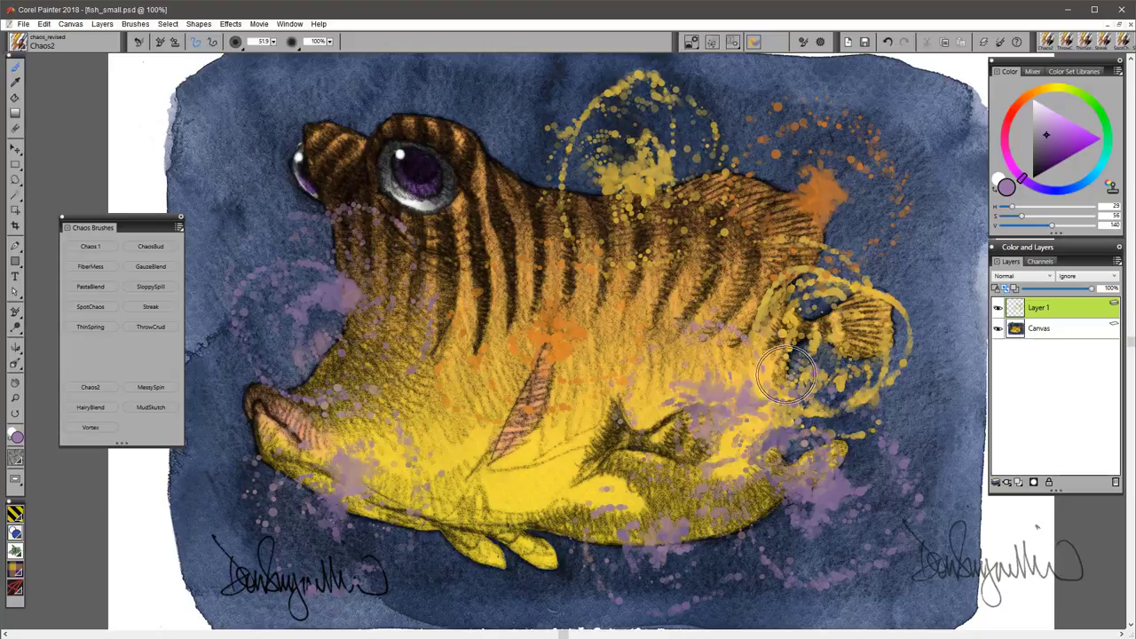
Add Chaos2 splatters in yellow from mid-body to the mouth, and in dark blue sampled from the background around the belly, tail and head
{"action": "left_click_drag", "start_coordinate": [1057, 95], "coordinate": [1049, 87]}
{"action": "left_click", "coordinate": [1063, 125]}
{"action": "mouse_move", "coordinate": [572, 282]}
{"action": "left_mouse_down"}
{"action": "mouse_move", "coordinate": [506, 356]}
{"action": "mouse_move", "coordinate": [276, 213]}
{"action": "mouse_move", "coordinate": [888, 203]}
{"action": "mouse_move", "coordinate": [364, 195]}
{"action": "mouse_move", "coordinate": [266, 324]}
{"action": "mouse_move", "coordinate": [879, 232]}
{"action": "mouse_move", "coordinate": [497, 191]}
{"action": "mouse_move", "coordinate": [232, 302]}
{"action": "mouse_move", "coordinate": [888, 230]}
{"action": "mouse_move", "coordinate": [622, 469]}
{"action": "mouse_move", "coordinate": [345, 551]}
{"action": "left_mouse_up"}
{"action": "left_click", "coordinate": [320, 527], "text": "alt"}
{"action": "mouse_move", "coordinate": [439, 530]}
{"action": "left_mouse_down"}
{"action": "mouse_move", "coordinate": [743, 453]}
{"action": "mouse_move", "coordinate": [892, 451]}
{"action": "left_mouse_up"}
{"action": "mouse_move", "coordinate": [857, 403]}
{"action": "left_mouse_down"}
{"action": "mouse_move", "coordinate": [500, 481]}
{"action": "mouse_move", "coordinate": [310, 479]}
{"action": "mouse_move", "coordinate": [888, 390]}
{"action": "mouse_move", "coordinate": [533, 346]}
{"action": "mouse_move", "coordinate": [471, 381]}
{"action": "mouse_move", "coordinate": [382, 267]}
{"action": "left_mouse_up"}
{"action": "mouse_move", "coordinate": [368, 328]}
{"action": "left_mouse_down"}
{"action": "mouse_move", "coordinate": [710, 382]}
{"action": "mouse_move", "coordinate": [387, 433]}
{"action": "left_mouse_up"}
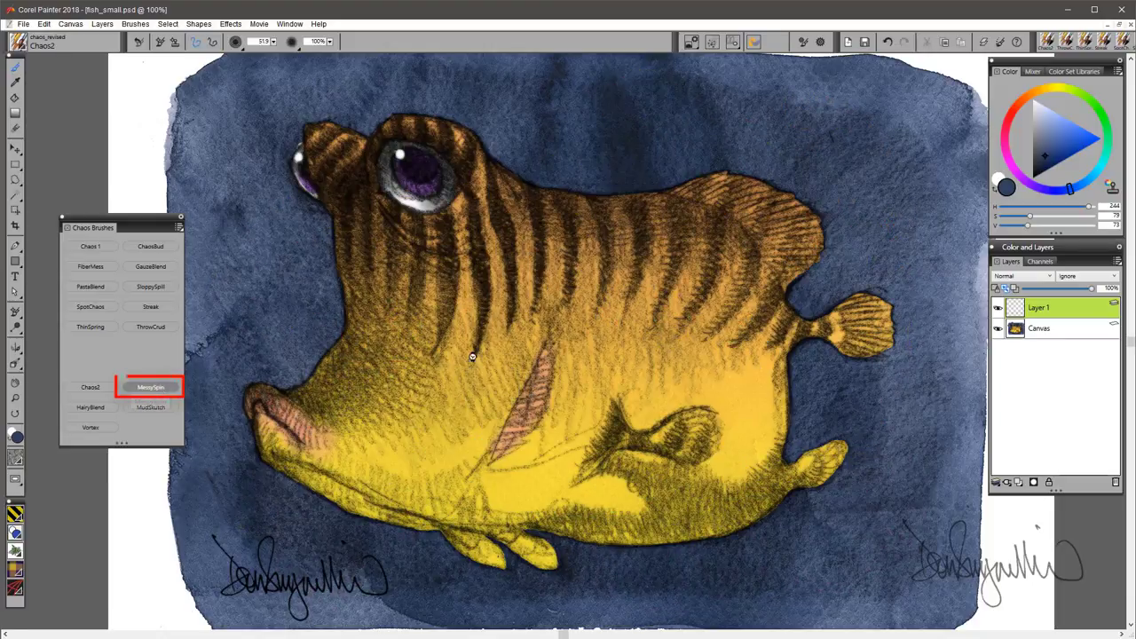
Spin golden-yellow MessySpin webs, sampled from the rear body, over the back and head, and undo them
{"action": "left_click", "coordinate": [746, 388], "text": "alt"}
{"action": "mouse_move", "coordinate": [804, 257]}
{"action": "left_mouse_down"}
{"action": "mouse_move", "coordinate": [744, 226]}
{"action": "mouse_move", "coordinate": [581, 248]}
{"action": "mouse_move", "coordinate": [506, 243]}
{"action": "mouse_move", "coordinate": [409, 352]}
{"action": "mouse_move", "coordinate": [491, 372]}
{"action": "mouse_move", "coordinate": [544, 323]}
{"action": "mouse_move", "coordinate": [589, 407]}
{"action": "mouse_move", "coordinate": [735, 396]}
{"action": "mouse_move", "coordinate": [810, 293]}
{"action": "left_mouse_up"}
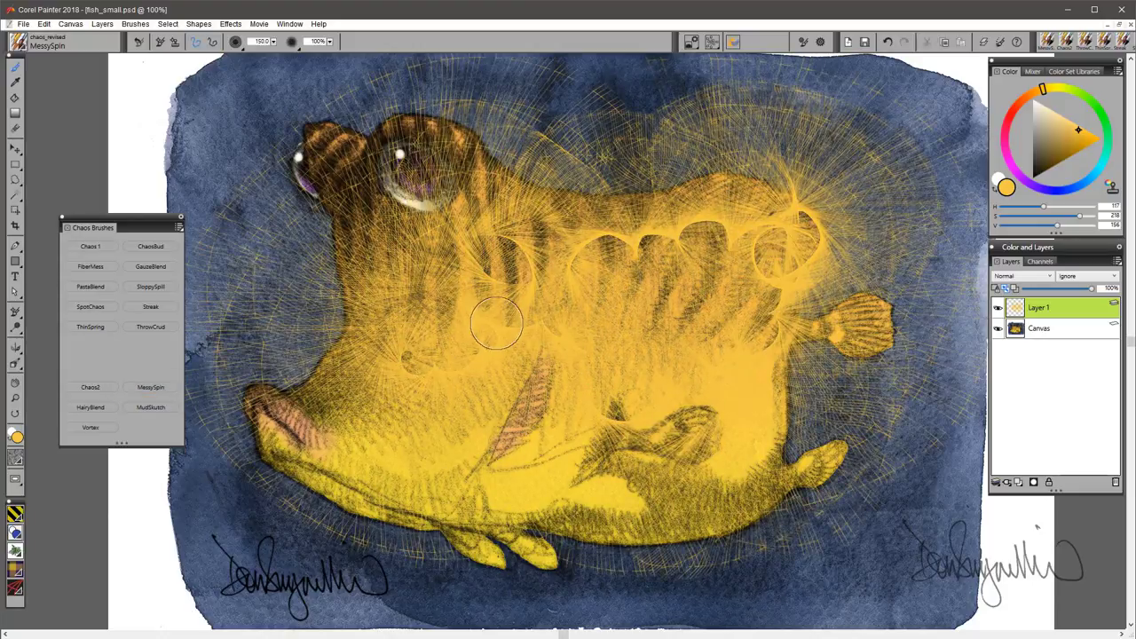
{"action": "key", "text": "ctrl+z"}
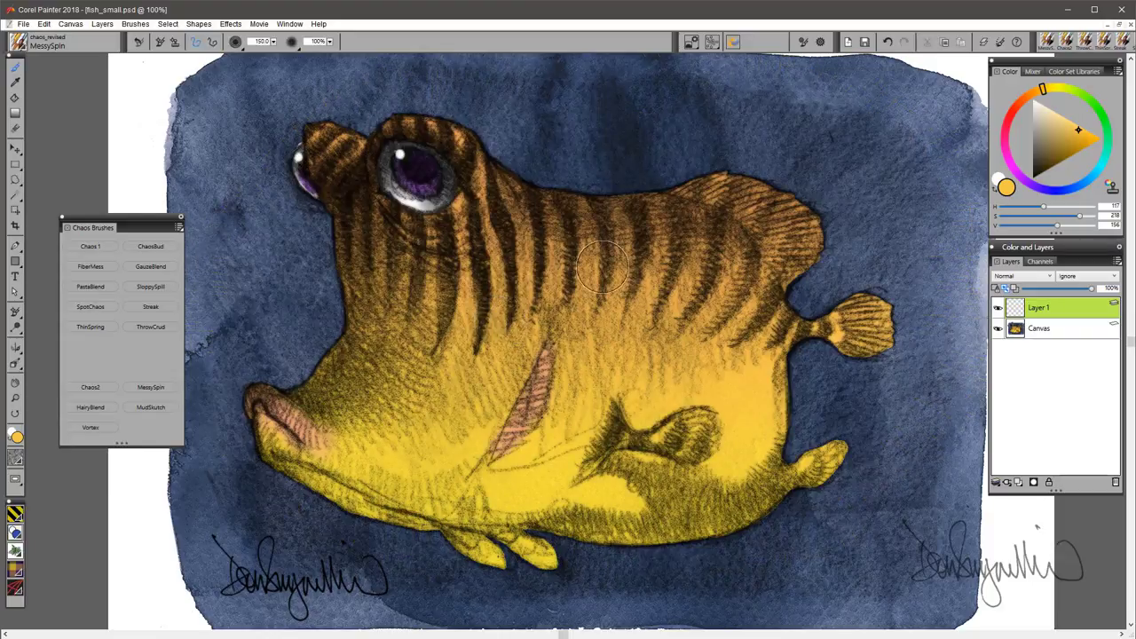
Spin burnt-orange MessySpin webs over the fish's back, around the cheek and mouth, and beside the rear body below the tail
{"action": "left_click", "coordinate": [1031, 100]}
{"action": "mouse_move", "coordinate": [747, 240]}
{"action": "left_mouse_down"}
{"action": "mouse_move", "coordinate": [709, 195]}
{"action": "mouse_move", "coordinate": [630, 189]}
{"action": "mouse_move", "coordinate": [578, 208]}
{"action": "mouse_move", "coordinate": [615, 222]}
{"action": "mouse_move", "coordinate": [571, 216]}
{"action": "mouse_move", "coordinate": [582, 213]}
{"action": "mouse_move", "coordinate": [438, 267]}
{"action": "left_mouse_up"}
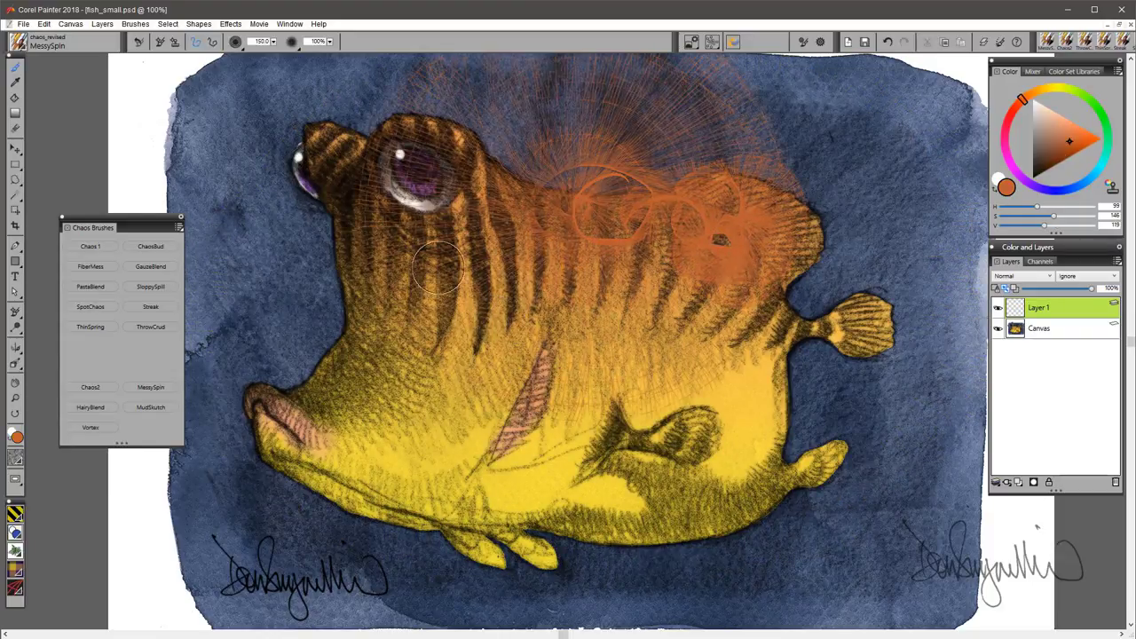
{"action": "mouse_move", "coordinate": [388, 344]}
{"action": "left_mouse_down"}
{"action": "mouse_move", "coordinate": [380, 430]}
{"action": "mouse_move", "coordinate": [322, 407]}
{"action": "mouse_move", "coordinate": [343, 343]}
{"action": "mouse_move", "coordinate": [378, 357]}
{"action": "left_mouse_up"}
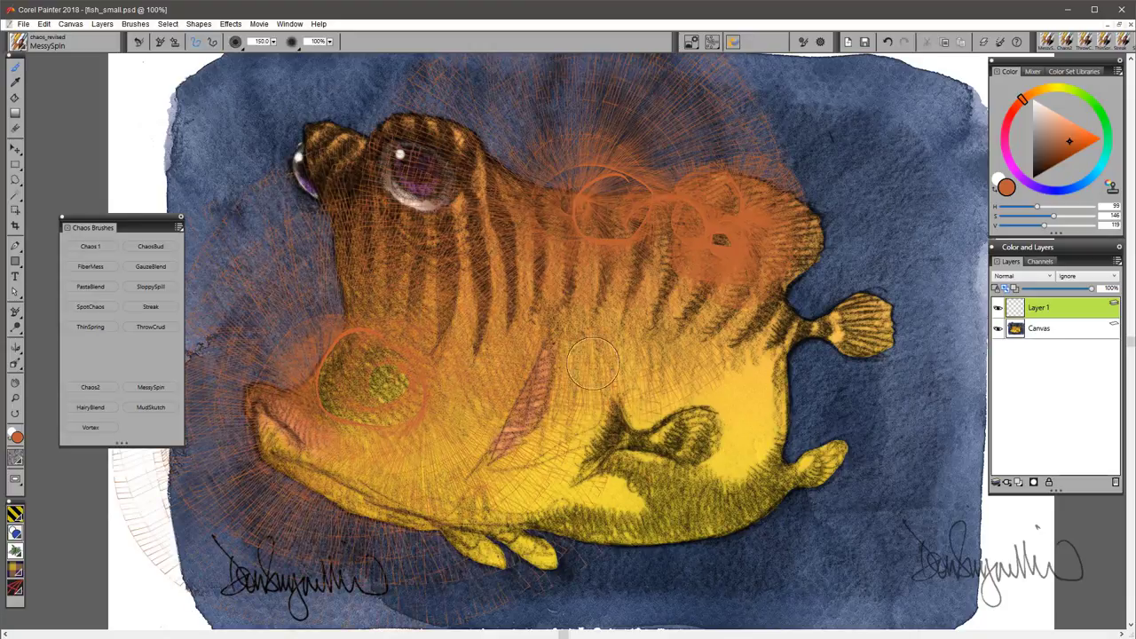
{"action": "mouse_move", "coordinate": [836, 384]}
{"action": "left_mouse_down"}
{"action": "mouse_move", "coordinate": [825, 443]}
{"action": "mouse_move", "coordinate": [812, 391]}
{"action": "mouse_move", "coordinate": [751, 362]}
{"action": "left_mouse_up"}
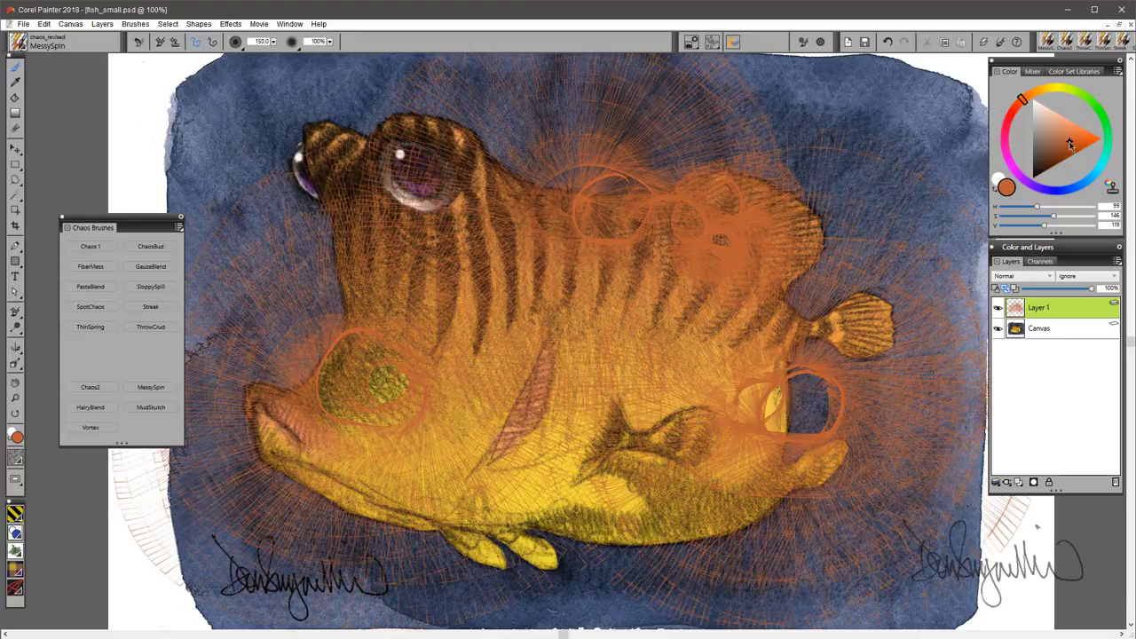
Add near-black MessySpin swirls on the back fin, behind the eye and above the gill stripe, and clear Layer 1
{"action": "left_click_drag", "start_coordinate": [754, 238], "coordinate": [736, 233]}
{"action": "left_click_drag", "start_coordinate": [519, 297], "coordinate": [457, 297]}
{"action": "left_click_drag", "start_coordinate": [622, 342], "coordinate": [546, 360]}
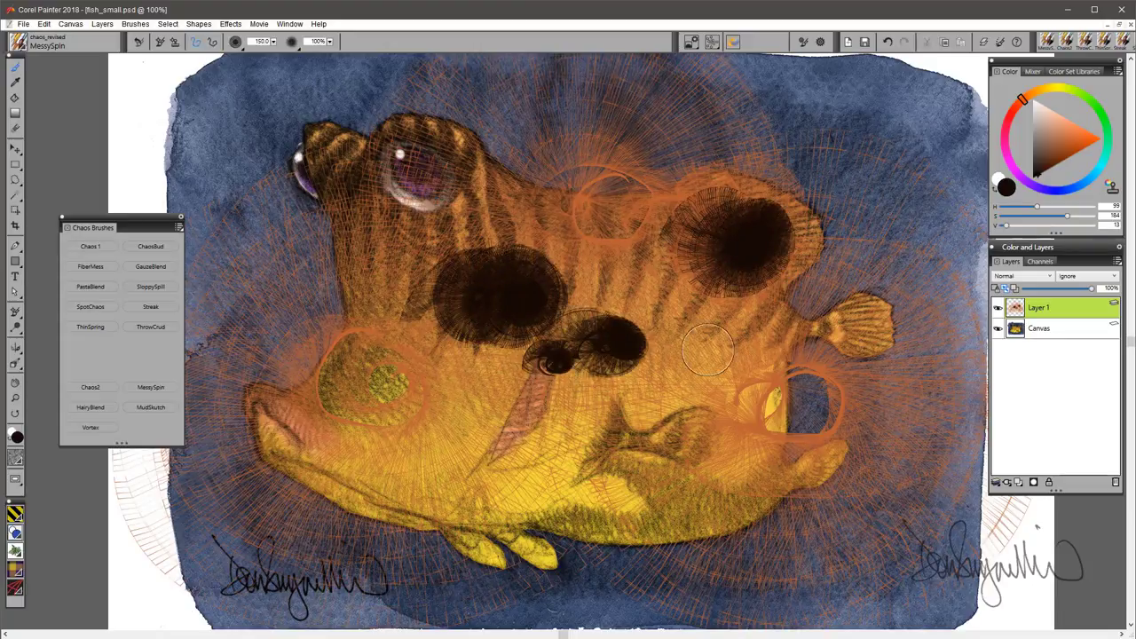
{"action": "key", "text": "Delete"}
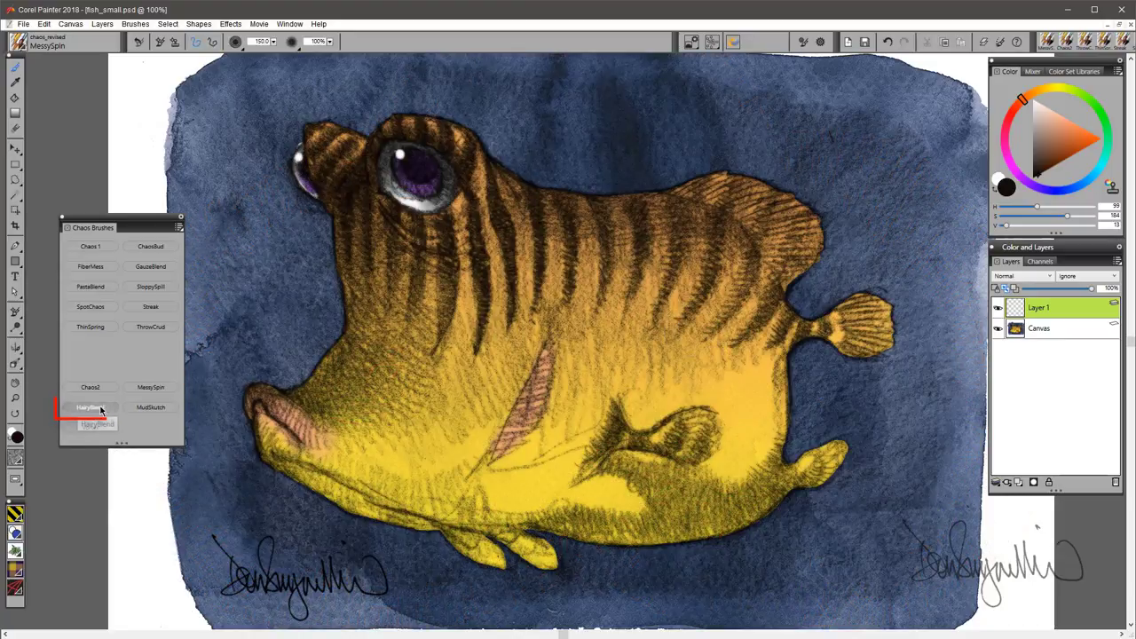
Brush HairyBlend hair in brown sampled from the back along the back and head, and in yellow from the rear body near the tail
{"action": "left_click", "coordinate": [101, 410]}
{"action": "left_click", "coordinate": [755, 251], "text": "alt"}
{"action": "mouse_move", "coordinate": [755, 213]}
{"action": "left_mouse_down"}
{"action": "mouse_move", "coordinate": [666, 189]}
{"action": "mouse_move", "coordinate": [350, 162]}
{"action": "mouse_move", "coordinate": [360, 232]}
{"action": "left_mouse_up"}
{"action": "left_click", "coordinate": [756, 404], "text": "alt"}
{"action": "mouse_move", "coordinate": [818, 448]}
{"action": "left_mouse_down"}
{"action": "mouse_move", "coordinate": [822, 378]}
{"action": "mouse_move", "coordinate": [790, 302]}
{"action": "left_mouse_up"}
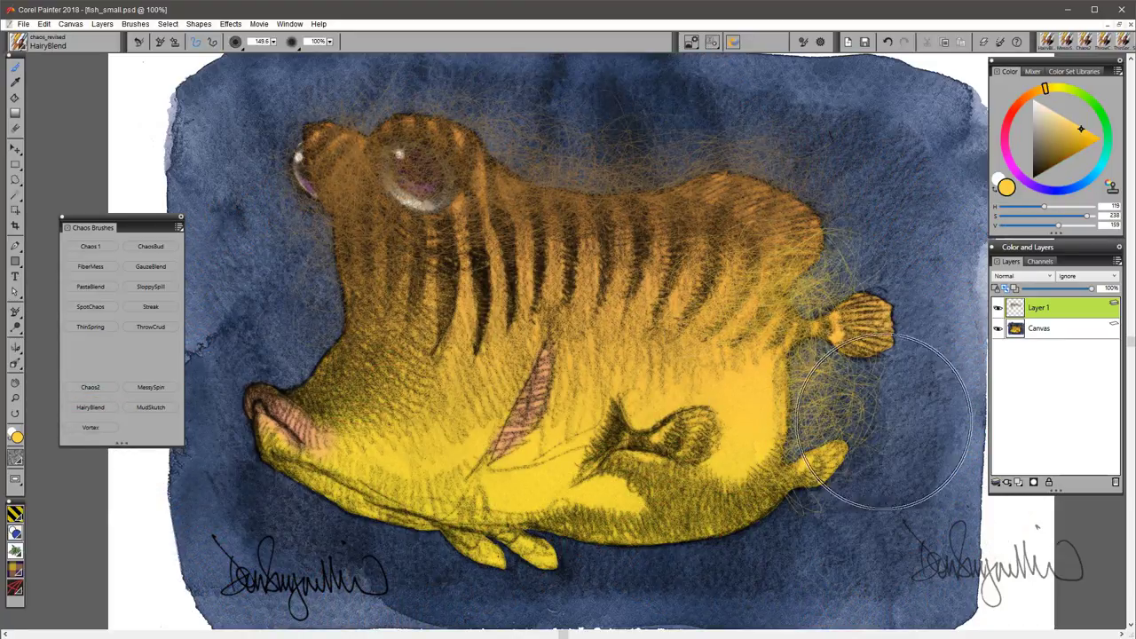
Blend background blue into the rear body with HairyBlend, and brush brown sampled from the head over the neck and front
{"action": "left_click", "coordinate": [884, 422], "text": "alt"}
{"action": "mouse_move", "coordinate": [767, 413]}
{"action": "left_mouse_down"}
{"action": "mouse_move", "coordinate": [661, 373]}
{"action": "mouse_move", "coordinate": [808, 274]}
{"action": "mouse_move", "coordinate": [795, 235]}
{"action": "left_mouse_up"}
{"action": "left_click", "coordinate": [735, 332], "text": "alt"}
{"action": "left_click", "coordinate": [487, 184], "text": "alt"}
{"action": "mouse_move", "coordinate": [543, 191]}
{"action": "left_mouse_down"}
{"action": "mouse_move", "coordinate": [406, 367]}
{"action": "mouse_move", "coordinate": [351, 296]}
{"action": "left_mouse_up"}
Brush HairyBlend hair in yellow sampled from the belly across the mid-body, and in golden brown sampled from the back fin above the back
{"action": "left_click", "coordinate": [464, 422], "text": "alt"}
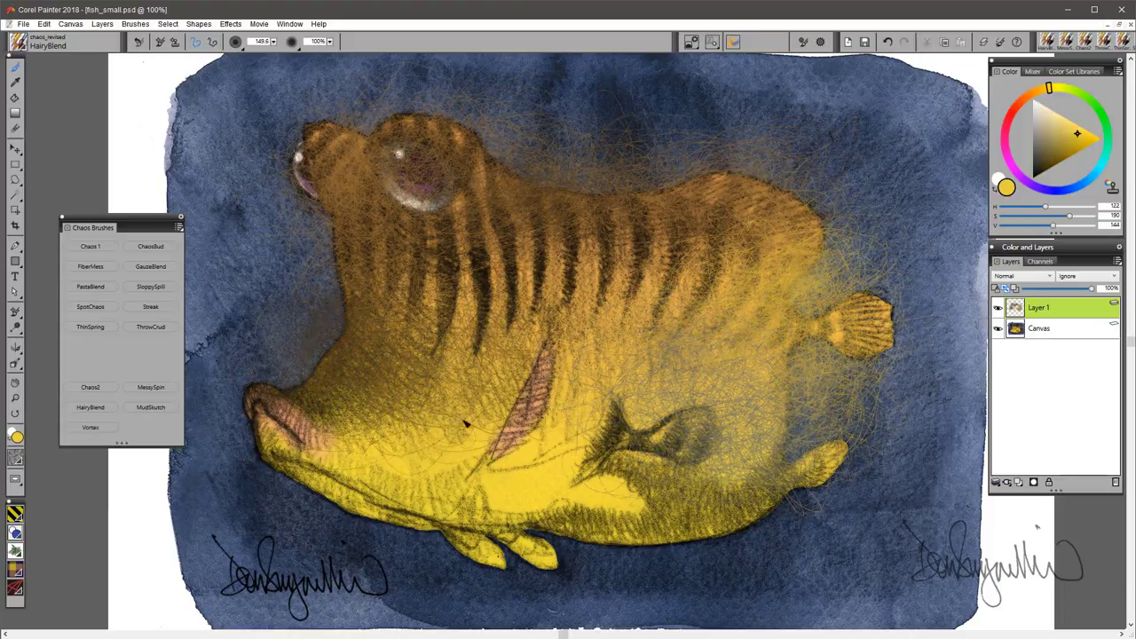
{"action": "mouse_move", "coordinate": [464, 419]}
{"action": "left_mouse_down"}
{"action": "mouse_move", "coordinate": [598, 352]}
{"action": "mouse_move", "coordinate": [689, 350]}
{"action": "left_mouse_up"}
{"action": "left_click", "coordinate": [786, 229], "text": "alt"}
{"action": "left_click_drag", "start_coordinate": [790, 217], "coordinate": [743, 145]}
Blend HairyBlend strokes of background blue over the upper rear body, and of purple sampled from the eye down towards the mouth
{"action": "left_click", "coordinate": [873, 183], "text": "alt"}
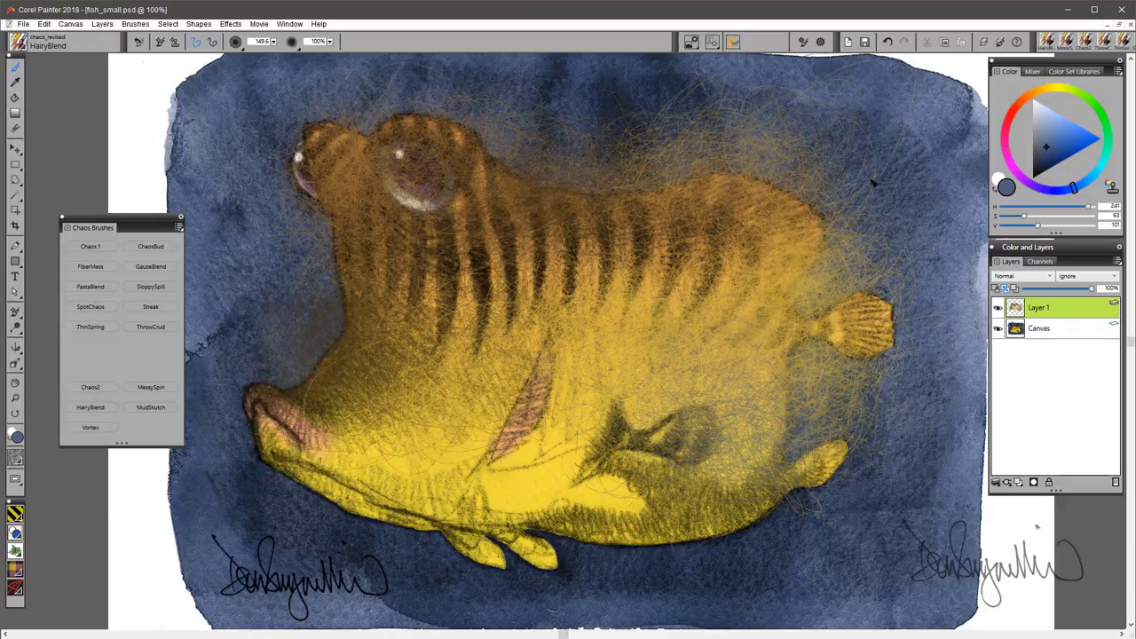
{"action": "left_click_drag", "start_coordinate": [830, 235], "coordinate": [635, 297]}
{"action": "left_click", "coordinate": [417, 187], "text": "alt"}
{"action": "mouse_move", "coordinate": [418, 183]}
{"action": "left_mouse_down"}
{"action": "mouse_move", "coordinate": [325, 284]}
{"action": "mouse_move", "coordinate": [284, 390]}
{"action": "left_mouse_up"}
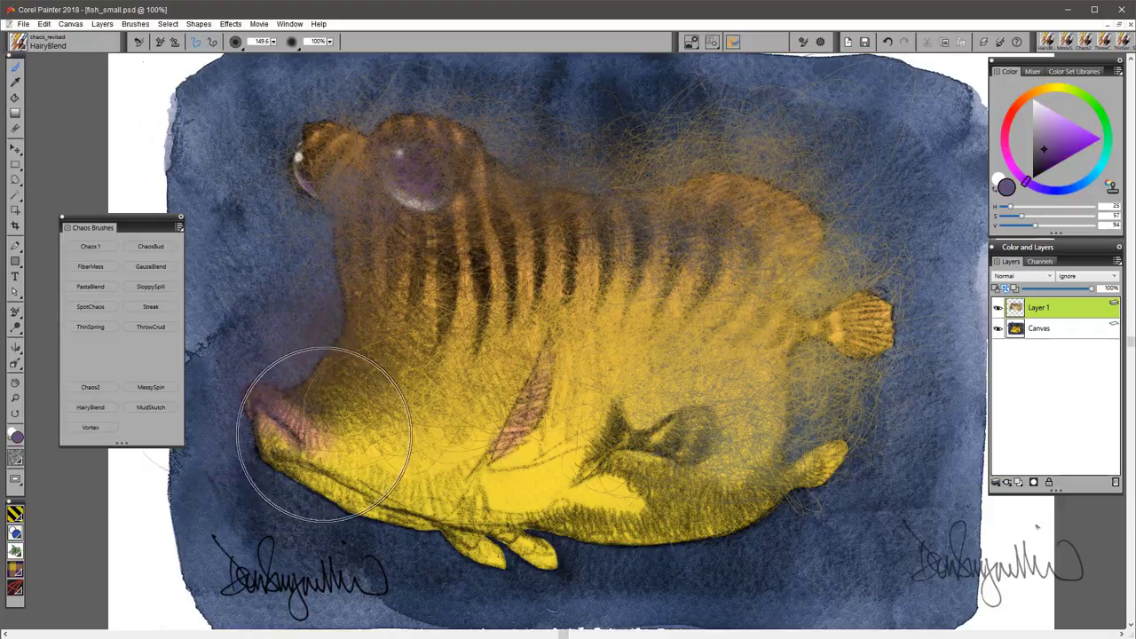
Blend HairyBlend strokes of yellow sampled from the belly over the lower face, mouth and rear mid-body, and clear all strokes from Layer 1
{"action": "left_click", "coordinate": [323, 435], "text": "alt"}
{"action": "mouse_move", "coordinate": [323, 435]}
{"action": "left_mouse_down"}
{"action": "mouse_move", "coordinate": [370, 445]}
{"action": "mouse_move", "coordinate": [350, 446]}
{"action": "mouse_move", "coordinate": [278, 361]}
{"action": "mouse_move", "coordinate": [376, 415]}
{"action": "left_mouse_up"}
{"action": "left_click", "coordinate": [575, 489], "text": "alt"}
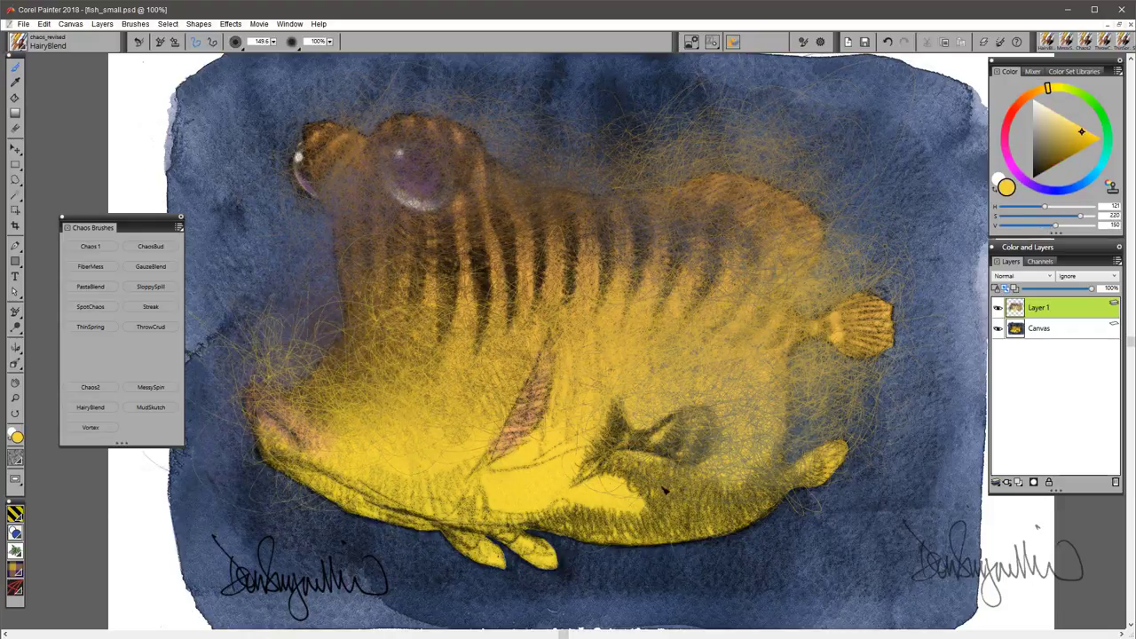
{"action": "mouse_move", "coordinate": [667, 489]}
{"action": "left_mouse_down"}
{"action": "mouse_move", "coordinate": [607, 492]}
{"action": "mouse_move", "coordinate": [587, 452]}
{"action": "mouse_move", "coordinate": [495, 427]}
{"action": "left_mouse_up"}
{"action": "key", "text": "ctrl+a"}
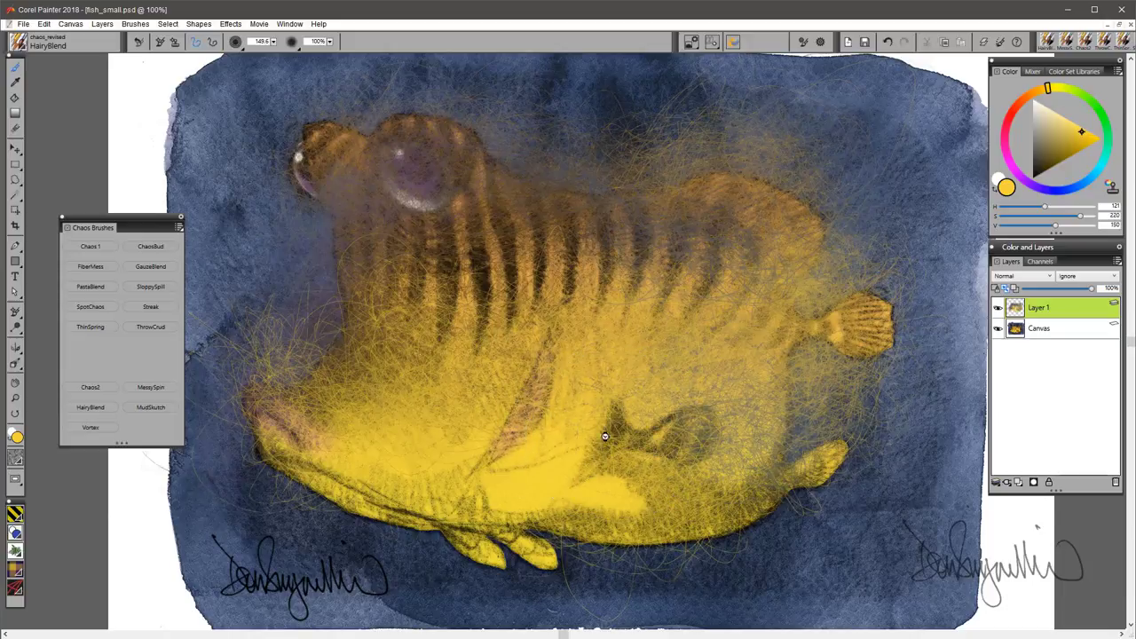
{"action": "key", "text": "Delete"}
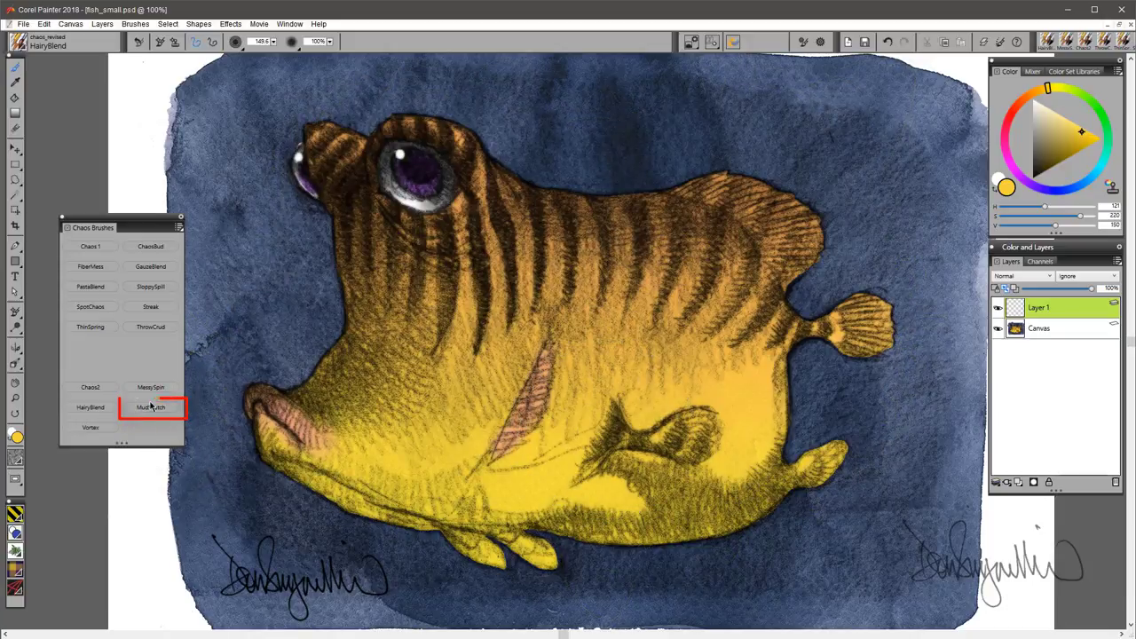
Brush with MudSkutch across the fish using colours sampled from the striped back and the side fin
{"action": "left_click", "coordinate": [685, 294], "text": "alt"}
{"action": "mouse_move", "coordinate": [826, 213]}
{"action": "left_mouse_down"}
{"action": "mouse_move", "coordinate": [622, 186]}
{"action": "mouse_move", "coordinate": [577, 147]}
{"action": "mouse_move", "coordinate": [355, 128]}
{"action": "mouse_move", "coordinate": [293, 151]}
{"action": "mouse_move", "coordinate": [329, 338]}
{"action": "mouse_move", "coordinate": [293, 418]}
{"action": "left_mouse_up"}
{"action": "mouse_move", "coordinate": [621, 400]}
{"action": "left_mouse_down"}
{"action": "mouse_move", "coordinate": [675, 418]}
{"action": "mouse_move", "coordinate": [781, 497]}
{"action": "mouse_move", "coordinate": [761, 383]}
{"action": "mouse_move", "coordinate": [843, 329]}
{"action": "mouse_move", "coordinate": [684, 310]}
{"action": "left_mouse_up"}
{"action": "left_click", "coordinate": [545, 360], "text": "alt"}
{"action": "mouse_move", "coordinate": [773, 275]}
{"action": "left_mouse_down"}
{"action": "mouse_move", "coordinate": [684, 307]}
{"action": "mouse_move", "coordinate": [824, 190]}
{"action": "mouse_move", "coordinate": [764, 253]}
{"action": "left_mouse_up"}
Brush MudSkutch strokes of blue sampled from the background over the rear body, belly and front, and clear Layer 1
{"action": "left_click", "coordinate": [828, 146], "text": "alt"}
{"action": "mouse_move", "coordinate": [874, 320]}
{"action": "left_mouse_down"}
{"action": "mouse_move", "coordinate": [834, 471]}
{"action": "mouse_move", "coordinate": [452, 480]}
{"action": "mouse_move", "coordinate": [377, 515]}
{"action": "mouse_move", "coordinate": [582, 537]}
{"action": "left_mouse_up"}
{"action": "left_click_drag", "start_coordinate": [383, 467], "coordinate": [480, 430]}
{"action": "key", "text": "Delete"}
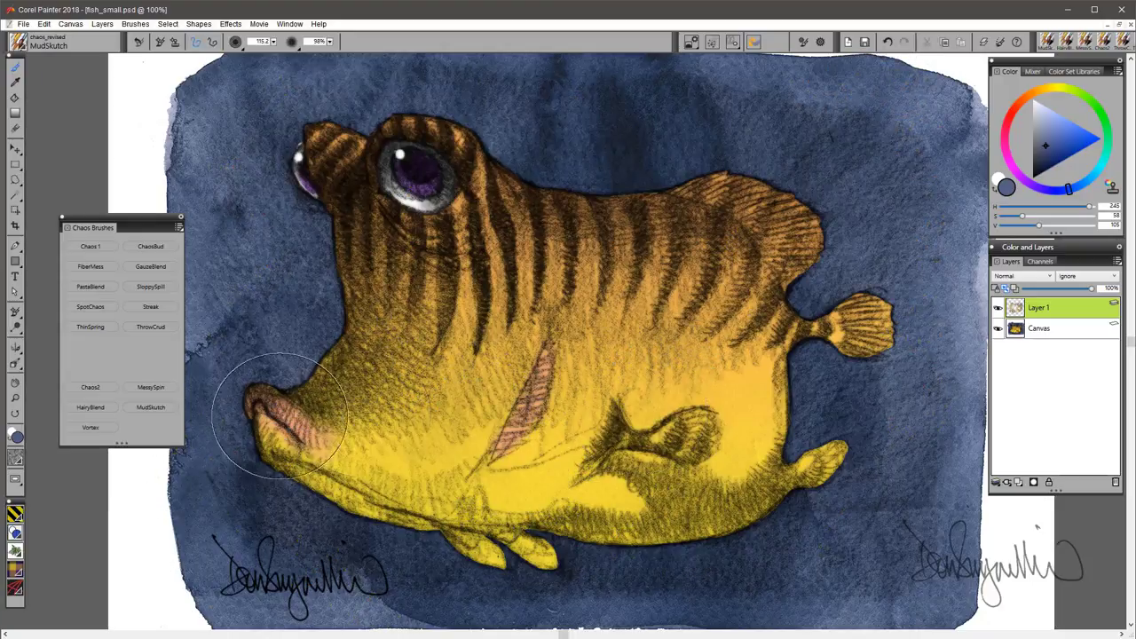
Brush Vortex strokes in blue across the mid-body, and in muted green across the body and around the fish
{"action": "left_click", "coordinate": [90, 428]}
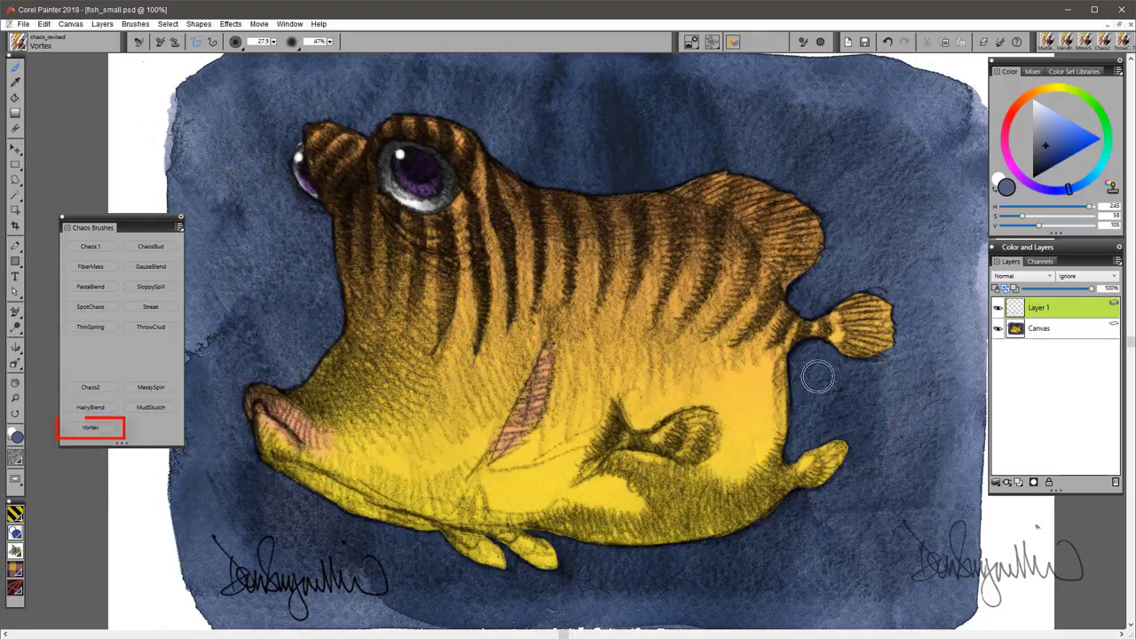
{"action": "left_click_drag", "start_coordinate": [708, 389], "coordinate": [360, 407]}
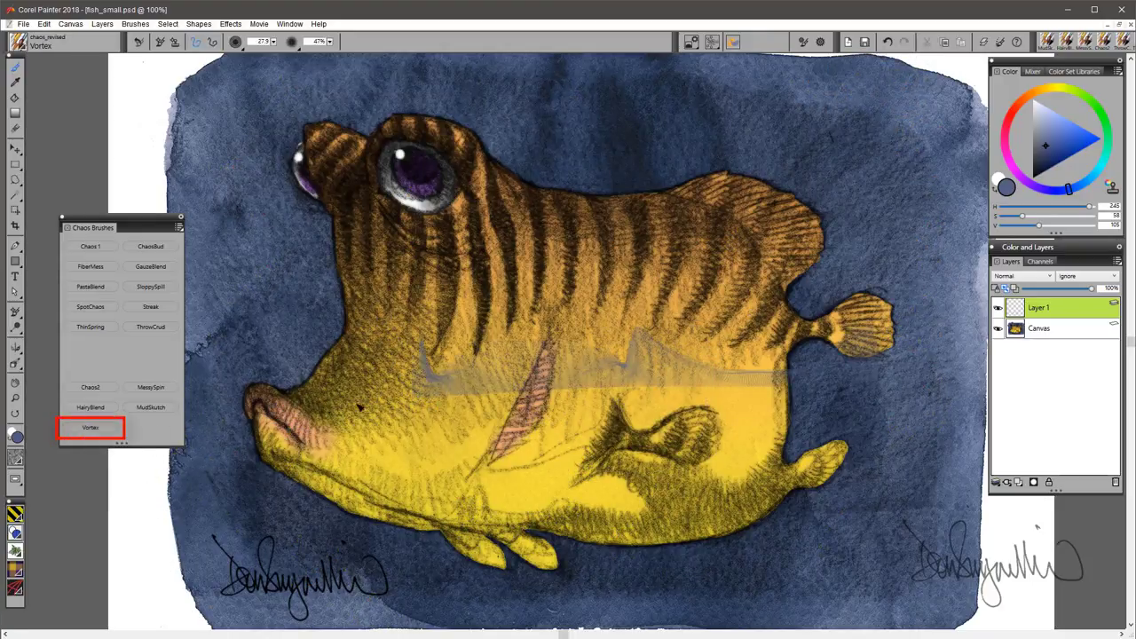
{"action": "left_click", "coordinate": [1083, 95]}
{"action": "mouse_move", "coordinate": [859, 431]}
{"action": "left_mouse_down"}
{"action": "mouse_move", "coordinate": [630, 410]}
{"action": "mouse_move", "coordinate": [330, 426]}
{"action": "mouse_move", "coordinate": [224, 448]}
{"action": "left_mouse_up"}
{"action": "left_click_drag", "start_coordinate": [265, 573], "coordinate": [943, 578]}
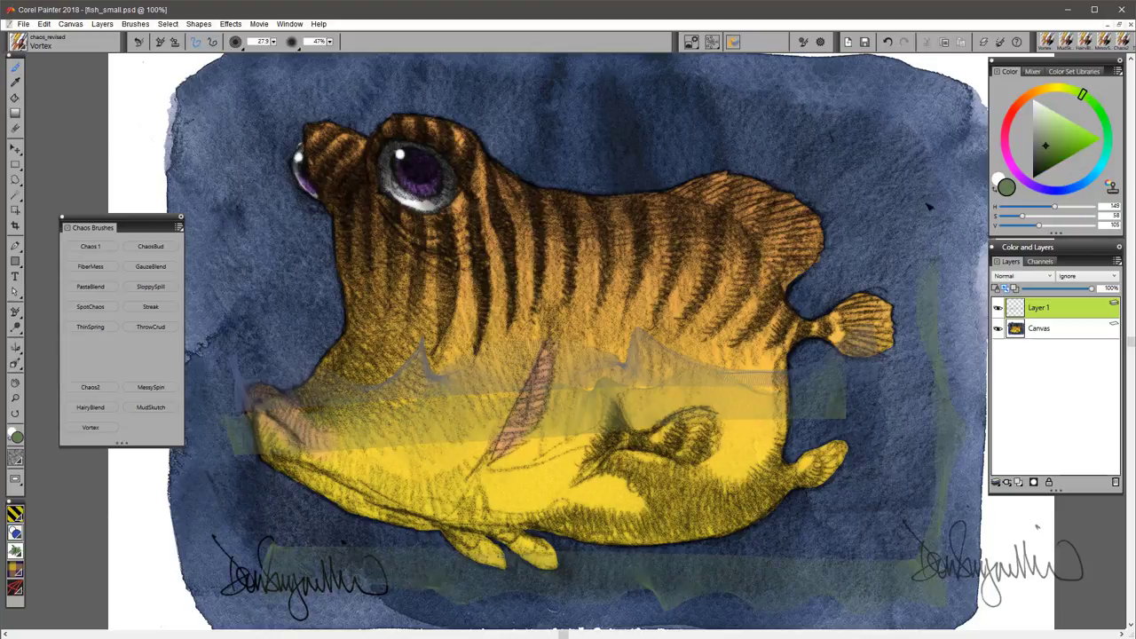
{"action": "mouse_move", "coordinate": [930, 207]}
{"action": "left_mouse_down"}
{"action": "mouse_move", "coordinate": [621, 94]}
{"action": "mouse_move", "coordinate": [302, 213]}
{"action": "mouse_move", "coordinate": [454, 207]}
{"action": "left_mouse_up"}
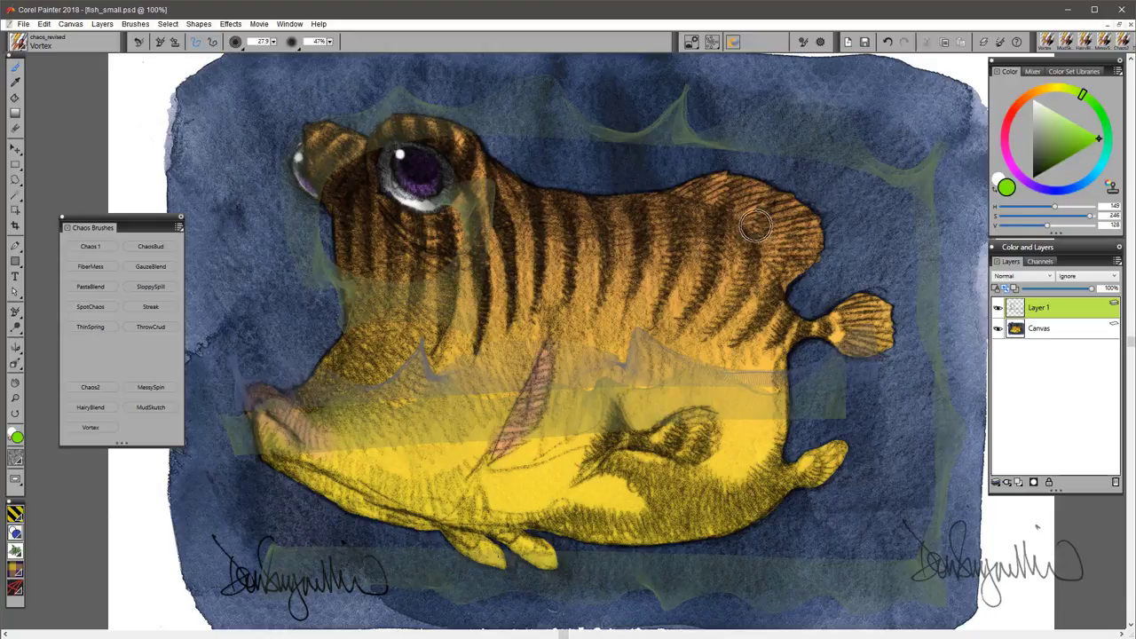
Paint Vortex swirls in bright green along the back, above the tail, on the upper body and in front of the neck
{"action": "mouse_move", "coordinate": [855, 244]}
{"action": "left_mouse_down"}
{"action": "mouse_move", "coordinate": [721, 202]}
{"action": "mouse_move", "coordinate": [632, 194]}
{"action": "mouse_move", "coordinate": [632, 183]}
{"action": "mouse_move", "coordinate": [526, 194]}
{"action": "left_mouse_up"}
{"action": "left_click_drag", "start_coordinate": [675, 293], "coordinate": [676, 290]}
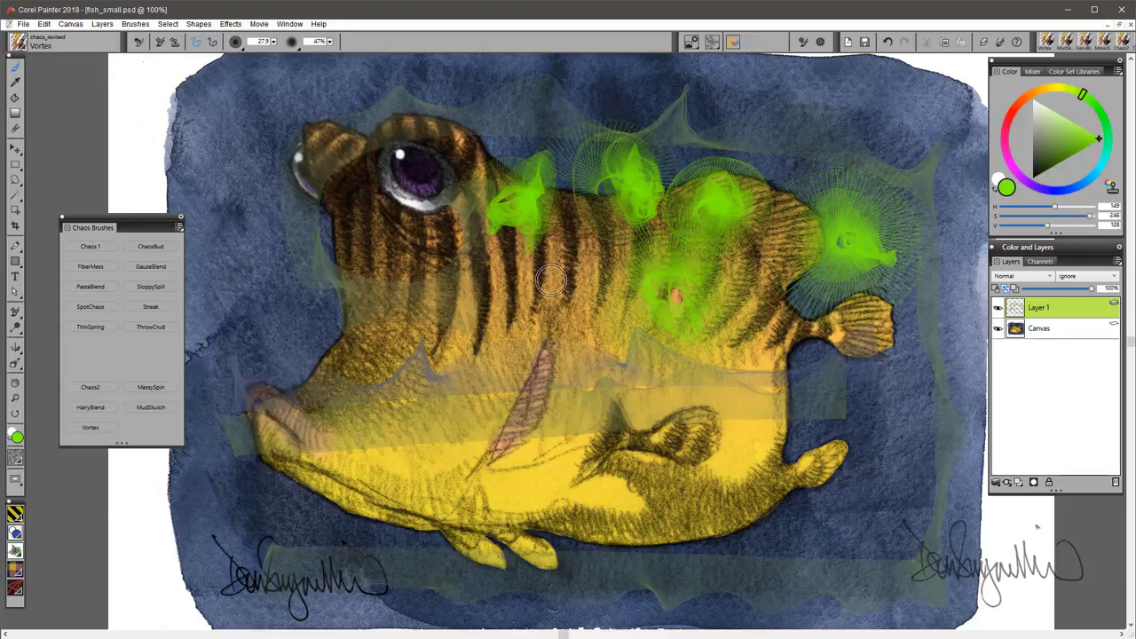
{"action": "mouse_move", "coordinate": [507, 277]}
{"action": "left_mouse_down"}
{"action": "mouse_move", "coordinate": [532, 267]}
{"action": "mouse_move", "coordinate": [484, 267]}
{"action": "left_mouse_up"}
{"action": "mouse_move", "coordinate": [315, 270]}
{"action": "left_mouse_down"}
{"action": "mouse_move", "coordinate": [303, 261]}
{"action": "mouse_move", "coordinate": [347, 364]}
{"action": "mouse_move", "coordinate": [675, 328]}
{"action": "mouse_move", "coordinate": [808, 355]}
{"action": "mouse_move", "coordinate": [804, 448]}
{"action": "mouse_move", "coordinate": [857, 444]}
{"action": "mouse_move", "coordinate": [865, 395]}
{"action": "mouse_move", "coordinate": [877, 397]}
{"action": "left_mouse_up"}
Paint Vortex swirls in white over the belly, neck and mid-body, and in light cyan near the rear side fin and along the belly
{"action": "left_click_drag", "start_coordinate": [577, 435], "coordinate": [555, 444]}
{"action": "mouse_move", "coordinate": [413, 469]}
{"action": "left_mouse_down"}
{"action": "mouse_move", "coordinate": [391, 435]}
{"action": "mouse_move", "coordinate": [395, 390]}
{"action": "mouse_move", "coordinate": [373, 373]}
{"action": "mouse_move", "coordinate": [413, 328]}
{"action": "left_mouse_up"}
{"action": "mouse_move", "coordinate": [426, 232]}
{"action": "left_mouse_down"}
{"action": "mouse_move", "coordinate": [437, 253]}
{"action": "mouse_move", "coordinate": [417, 240]}
{"action": "left_mouse_up"}
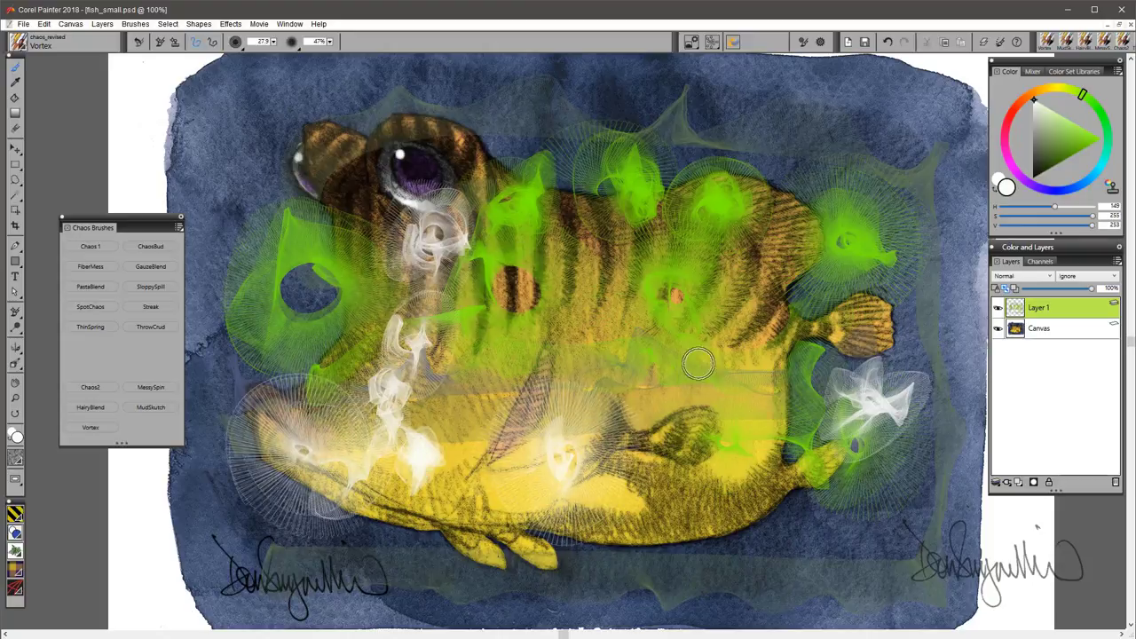
{"action": "left_click_drag", "start_coordinate": [699, 378], "coordinate": [693, 395]}
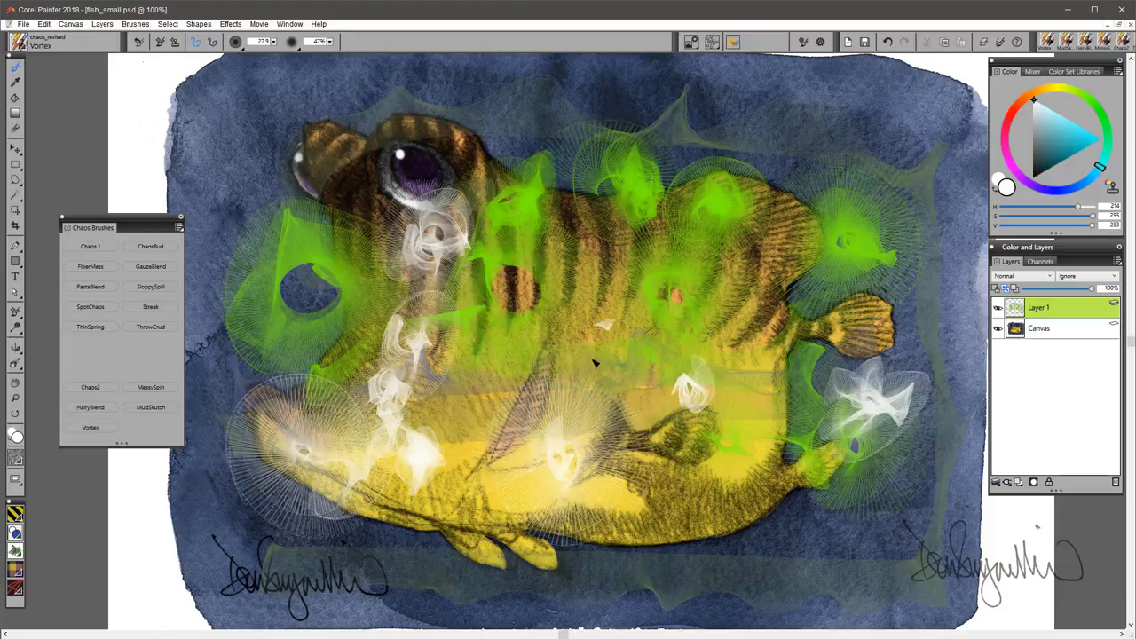
{"action": "left_click_drag", "start_coordinate": [606, 333], "coordinate": [699, 353]}
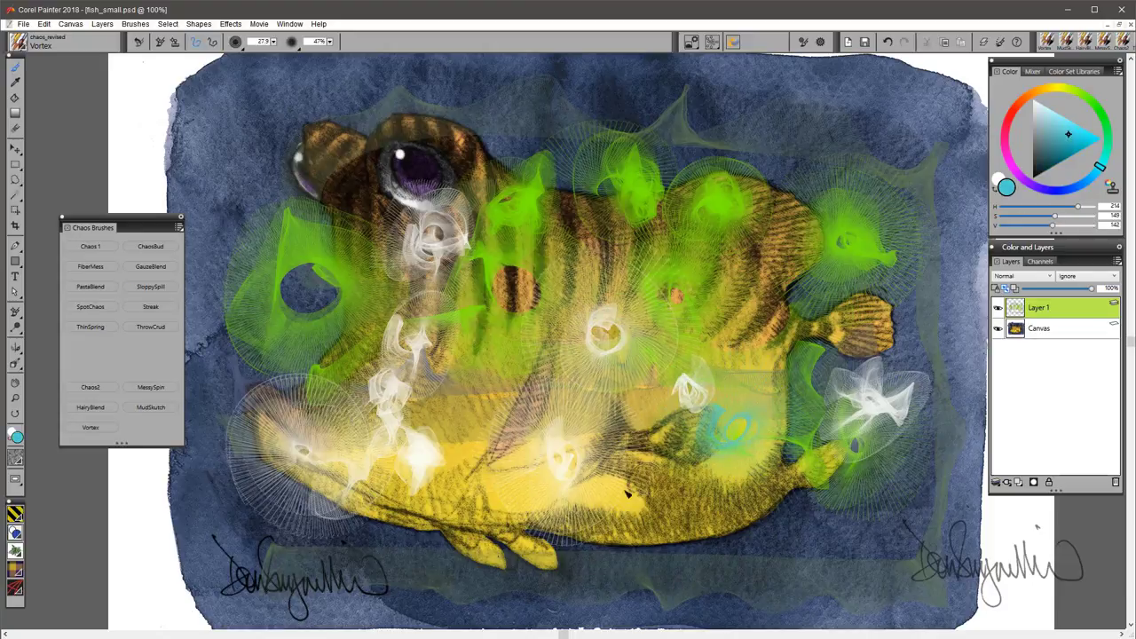
{"action": "left_click_drag", "start_coordinate": [627, 493], "coordinate": [342, 470]}
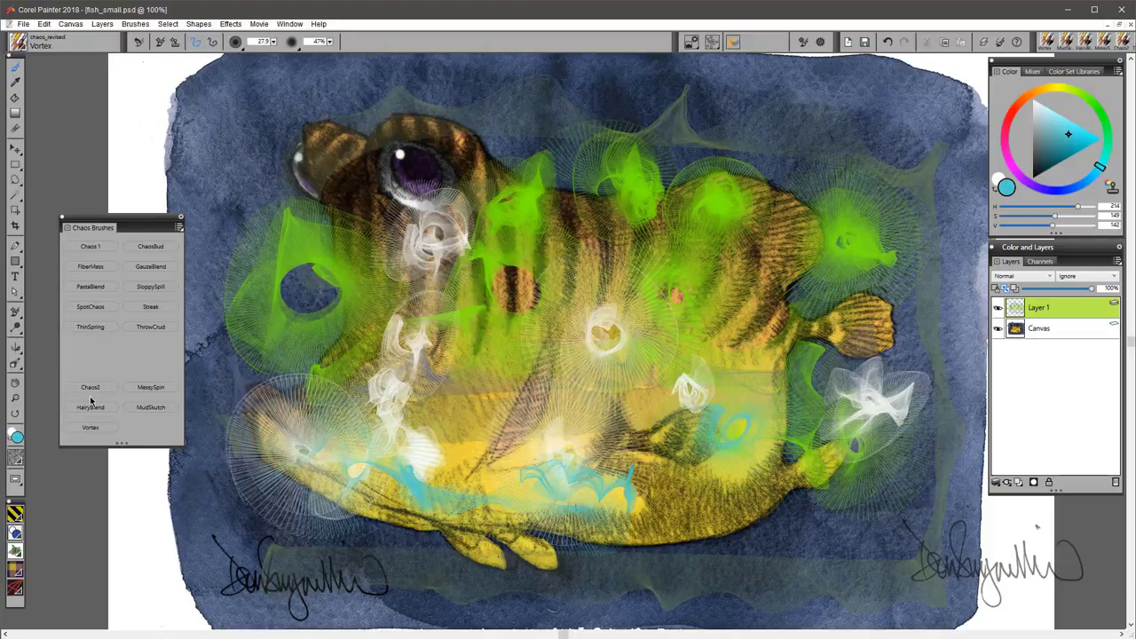